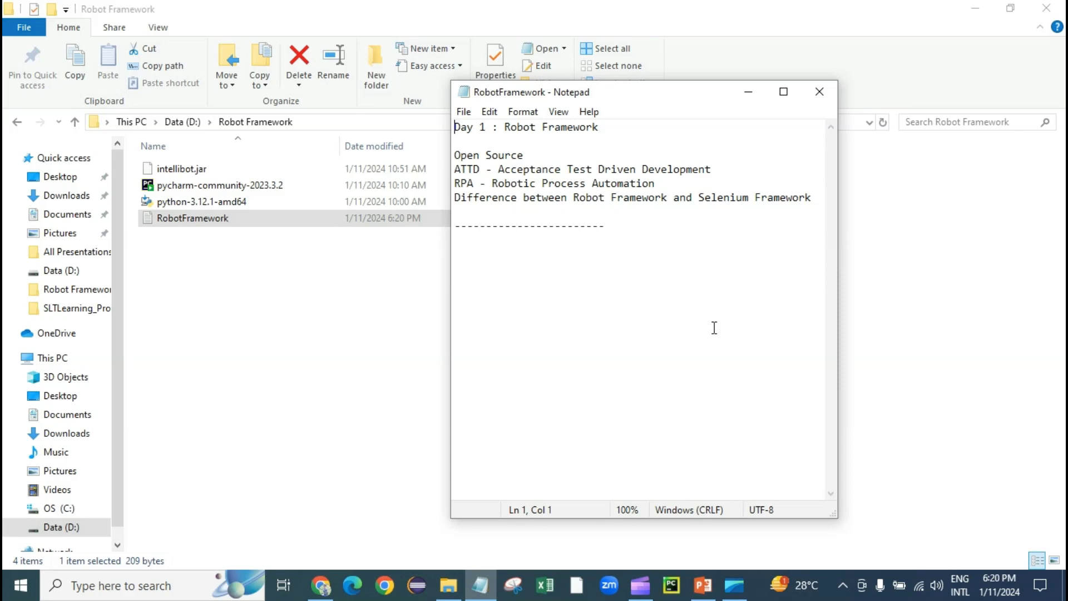
Step: Replace "Day" with "Part" in the first heading of the RobotFramework notes
{"action": "key", "text": "shift+Right"}
{"action": "key", "text": "shift+Right"}
{"action": "key", "text": "shift+Right"}
{"action": "type", "text": "Part"}
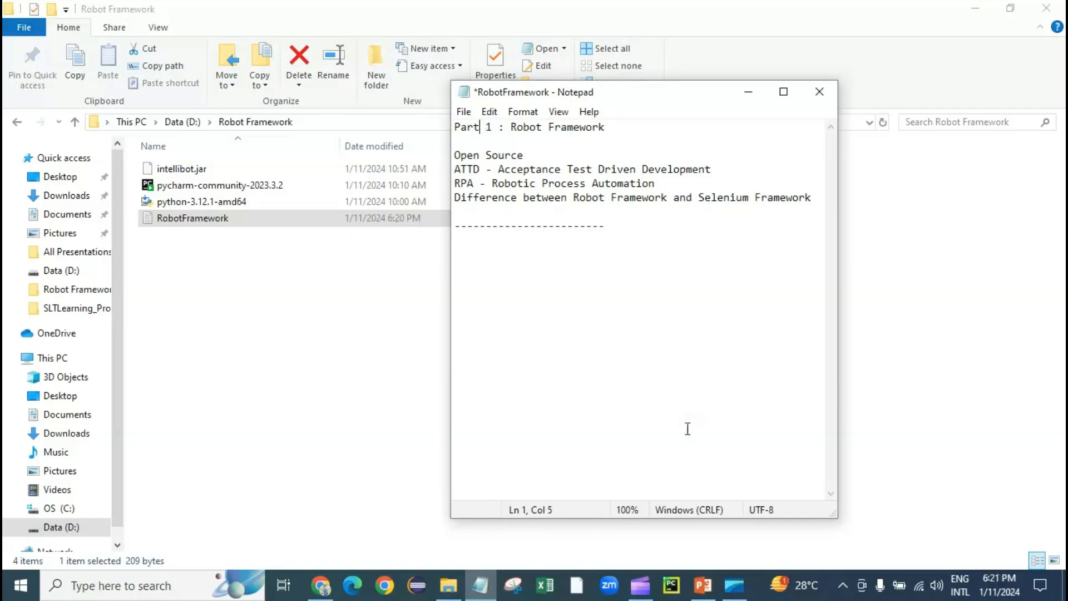
Step: Switch to Chrome and open the User Guide from the docs on the Robot Framework website
{"action": "left_click", "coordinate": [321, 584]}
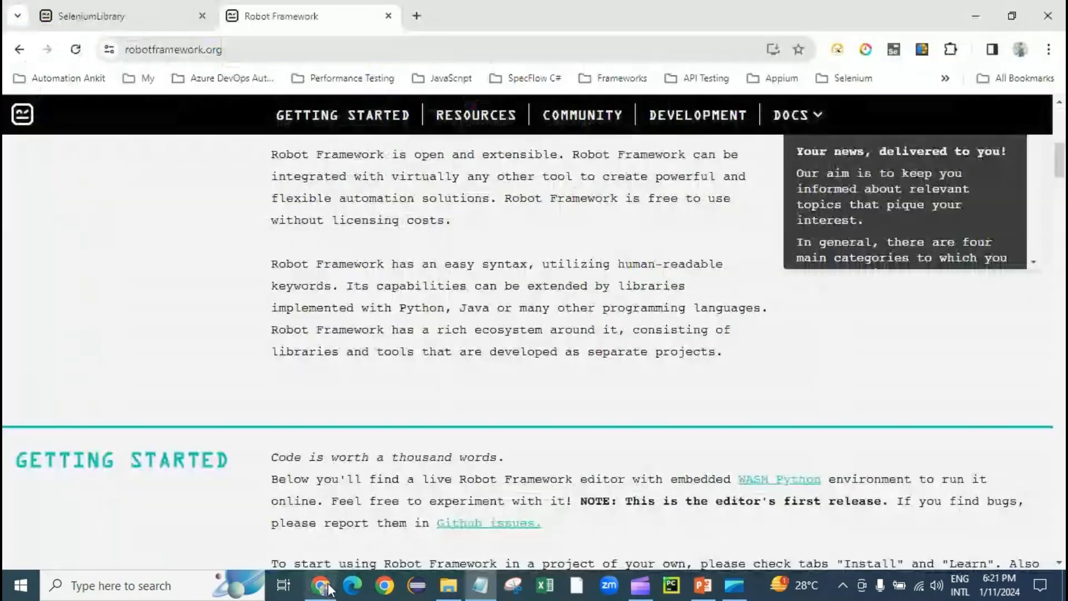
{"action": "scroll", "coordinate": [356, 271], "scroll_direction": "up", "scroll_amount": 10}
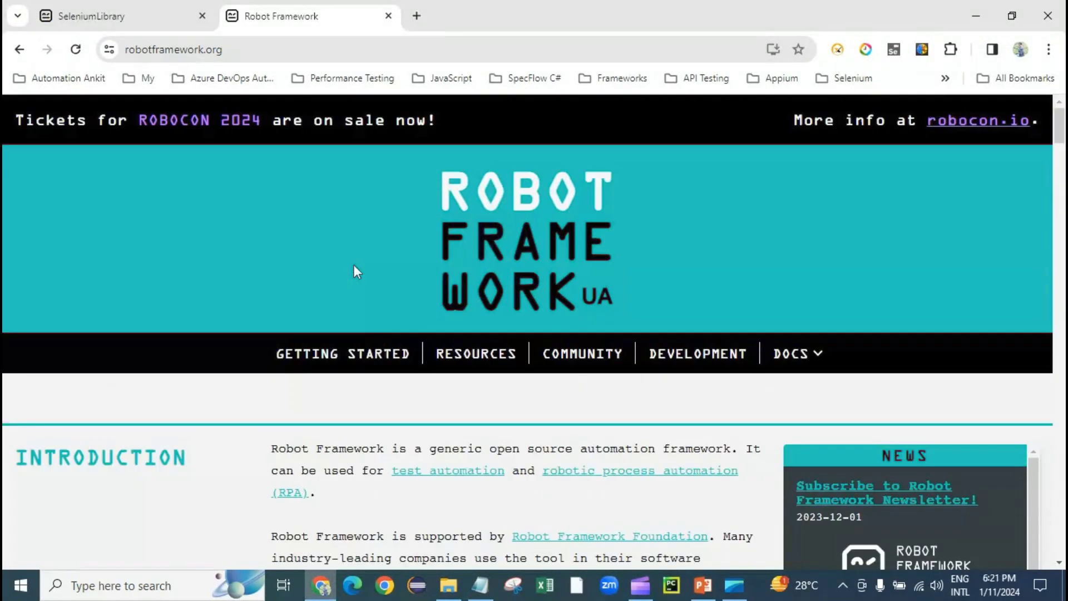
{"action": "scroll", "coordinate": [651, 236], "scroll_direction": "down", "scroll_amount": 3}
{"action": "left_click", "coordinate": [818, 200]}
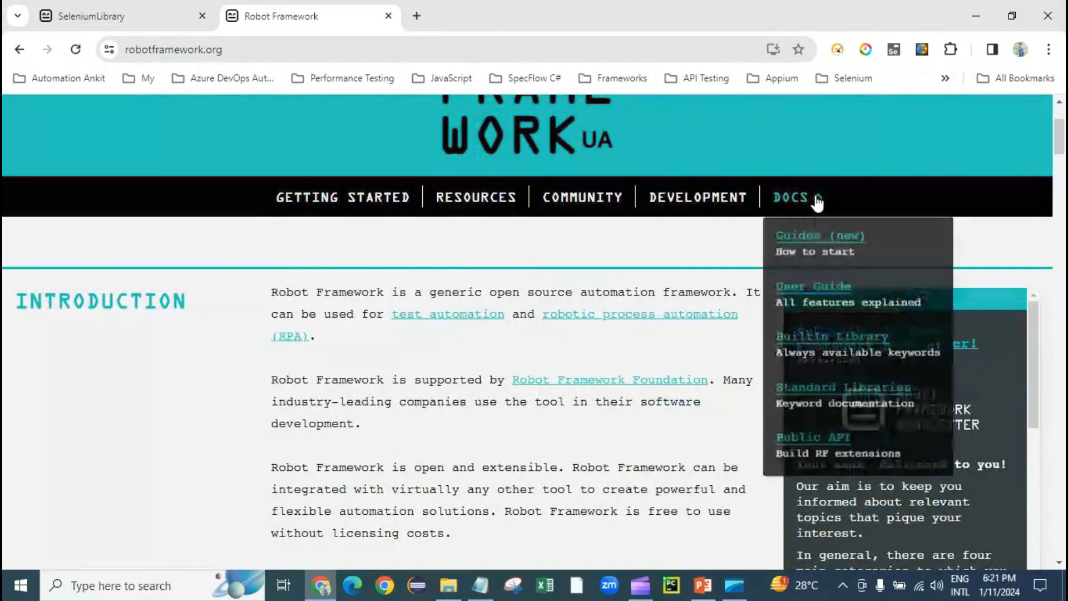
{"action": "left_click", "coordinate": [809, 290]}
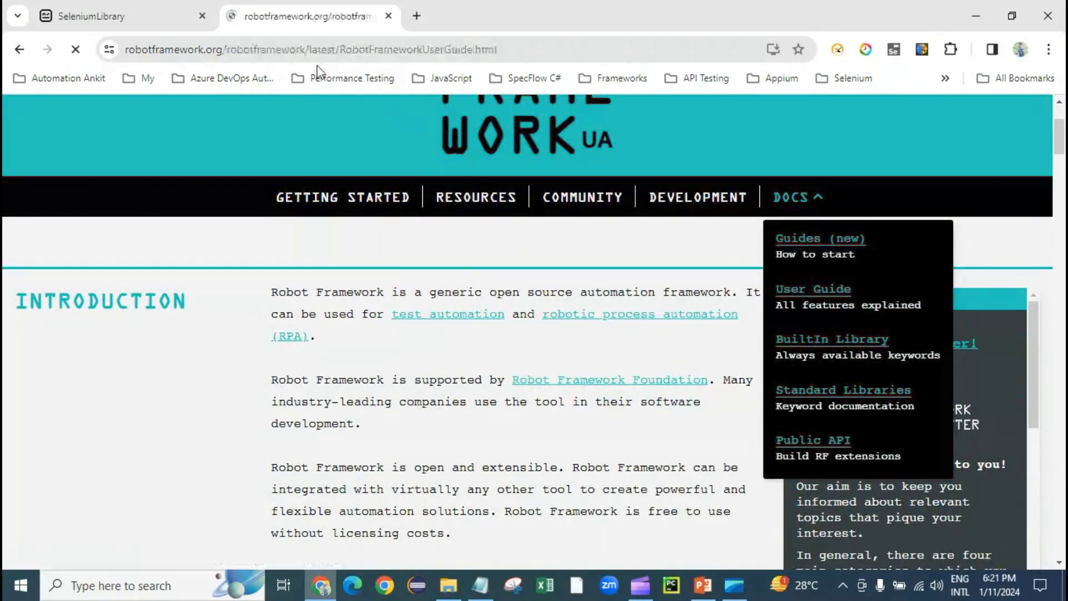
Step: Open the Installation instructions section of the User Guide and review the Python installation requirements and surrounding sections
{"action": "scroll", "coordinate": [384, 339], "scroll_direction": "down", "scroll_amount": 3}
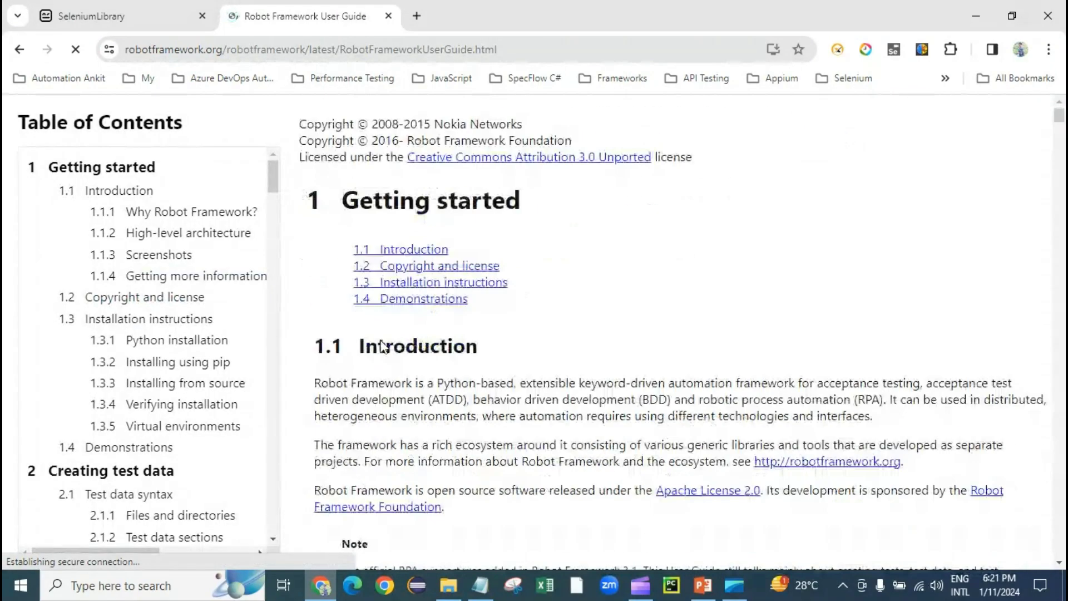
{"action": "left_click", "coordinate": [445, 225]}
{"action": "scroll", "coordinate": [447, 239], "scroll_direction": "down", "scroll_amount": 3}
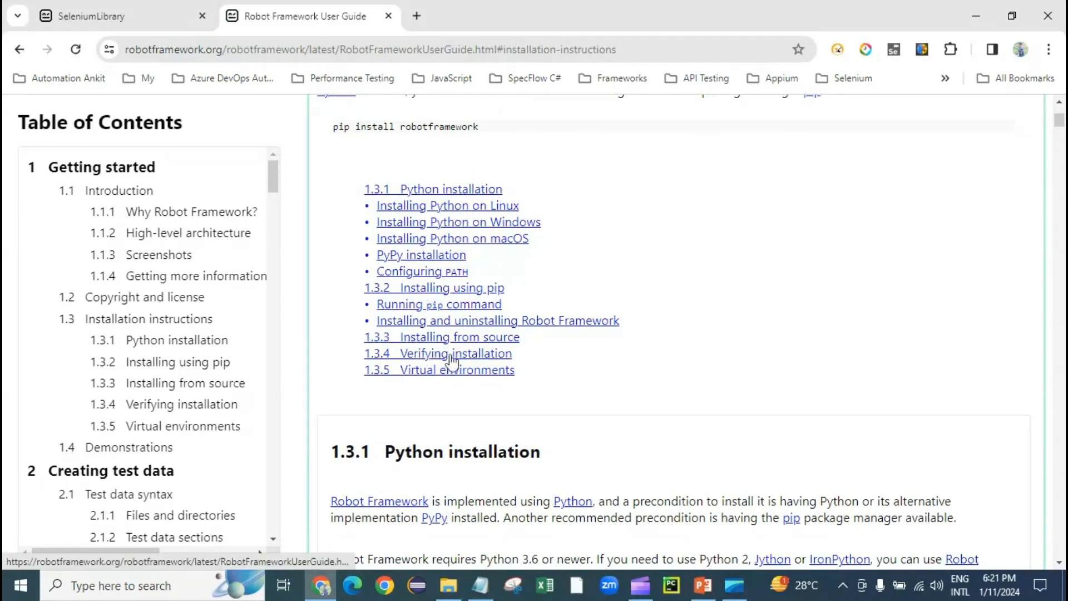
{"action": "scroll", "coordinate": [452, 360], "scroll_direction": "down", "scroll_amount": 4}
{"action": "scroll", "coordinate": [452, 360], "scroll_direction": "down", "scroll_amount": 3}
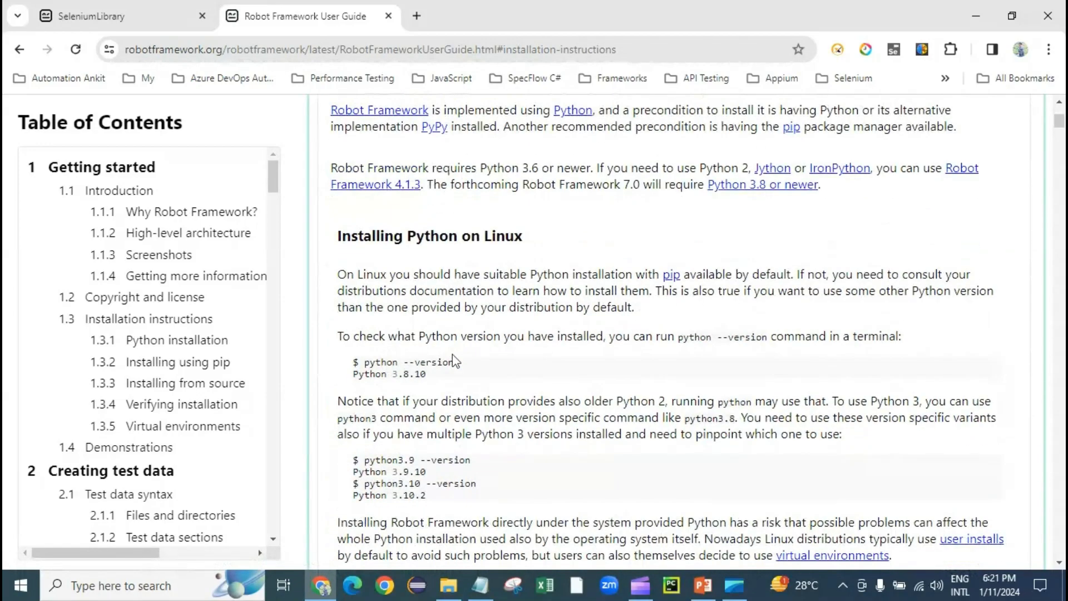
{"action": "scroll", "coordinate": [455, 360], "scroll_direction": "up", "scroll_amount": 13}
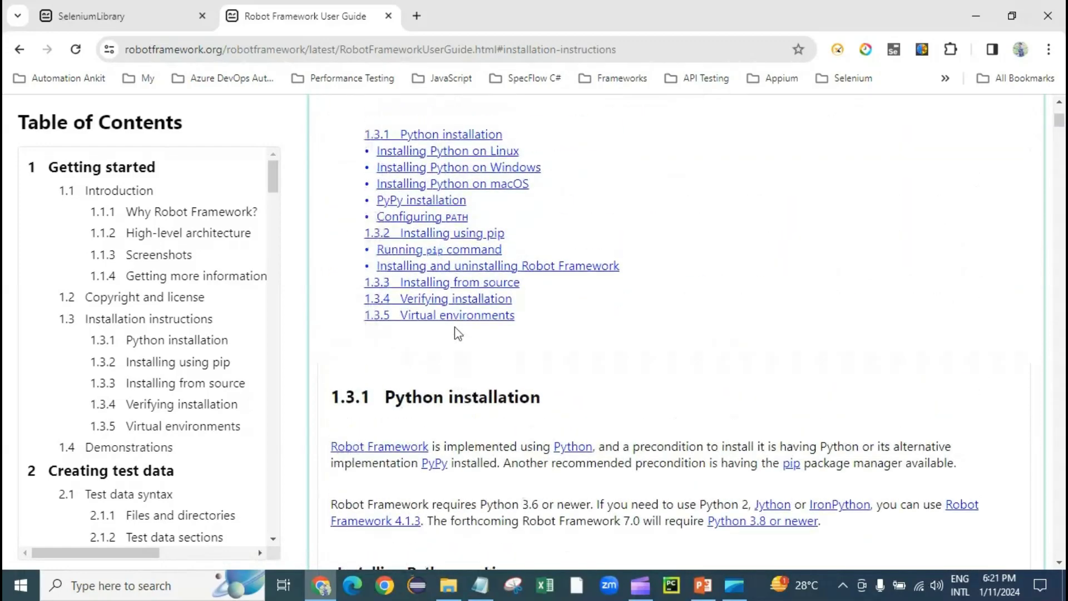
{"action": "scroll", "coordinate": [455, 334], "scroll_direction": "up", "scroll_amount": 7}
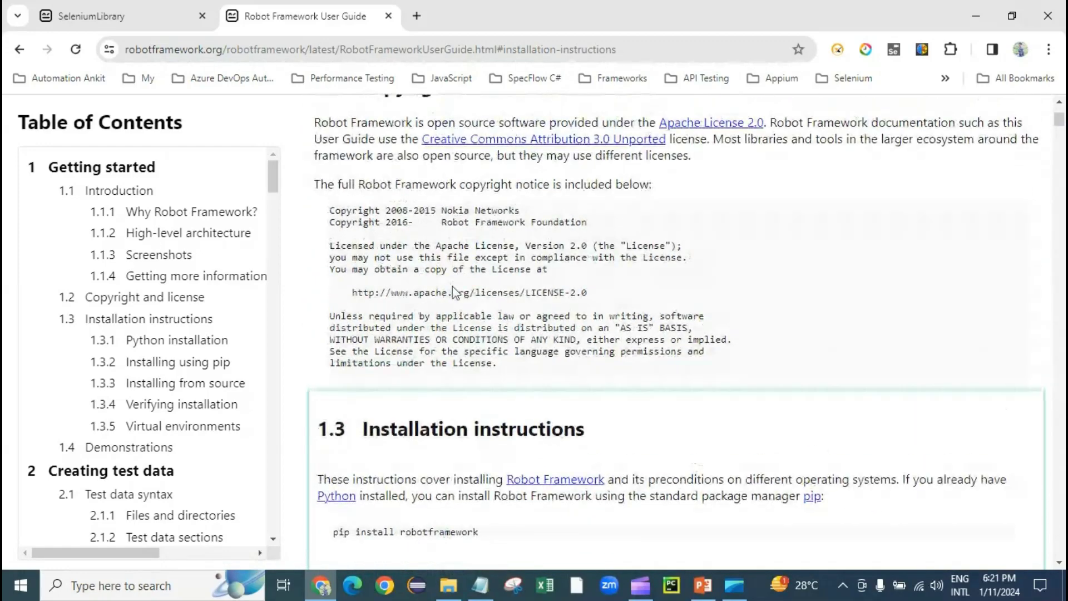
{"action": "scroll", "coordinate": [455, 293], "scroll_direction": "up", "scroll_amount": 1}
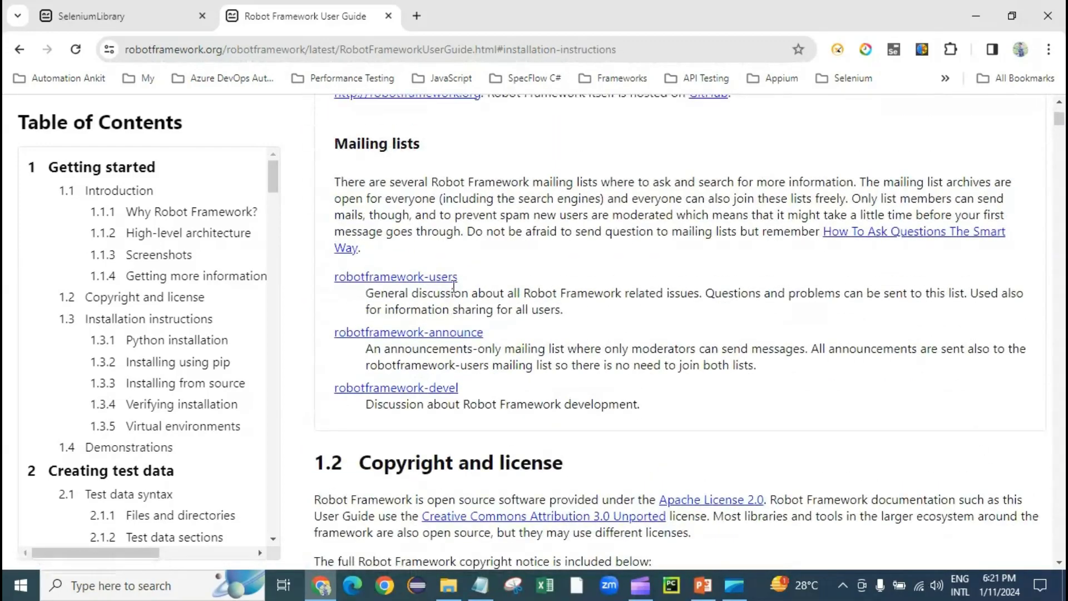
Step: In the Notepad notes, add "Part 2 : Software Required to Robot Framework with Python" below the dashed line, save, and add the item "- Install Python"
{"action": "left_click", "coordinate": [481, 583]}
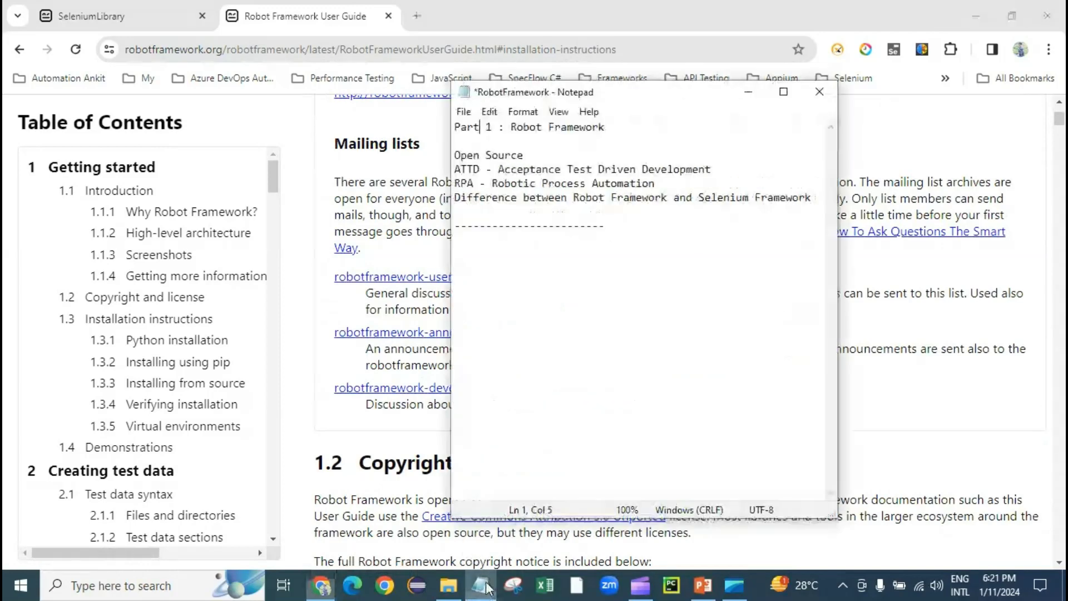
{"action": "left_click", "coordinate": [636, 230]}
{"action": "key", "text": "Return"}
{"action": "key", "text": "Return"}
{"action": "type", "text": "Part 2 : Software Re"}
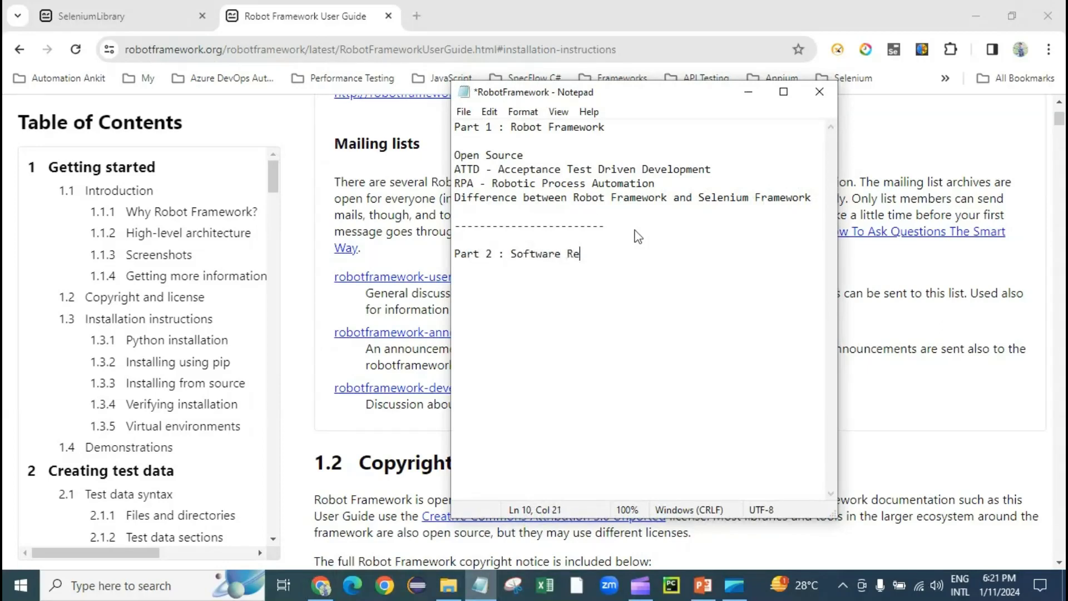
{"action": "type", "text": "quired to Robot Fram"}
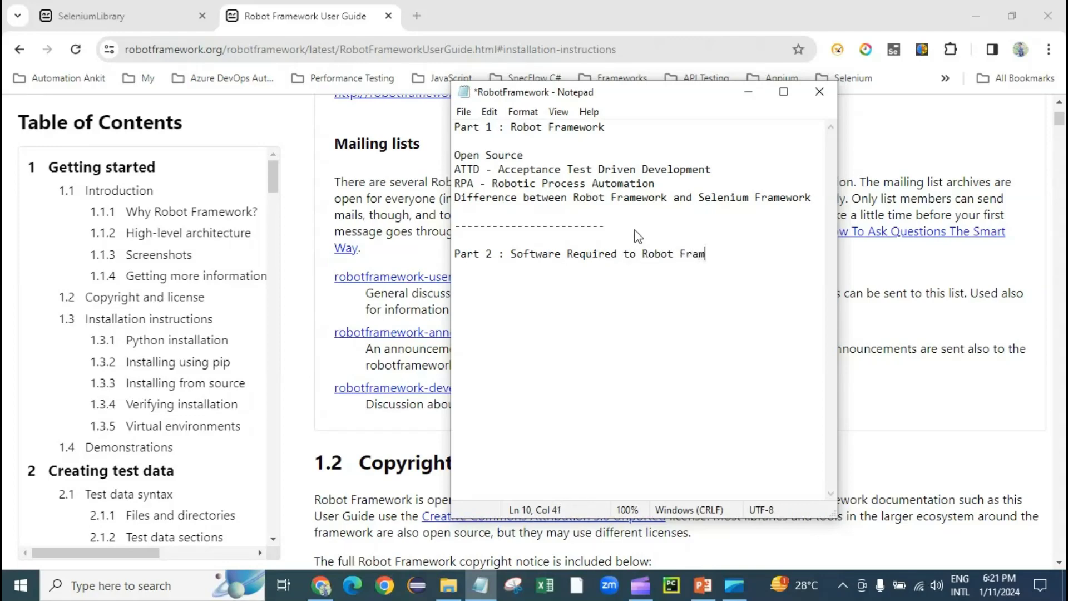
{"action": "type", "text": "ework with Python"}
{"action": "key", "text": "Return"}
{"action": "key", "text": "Return"}
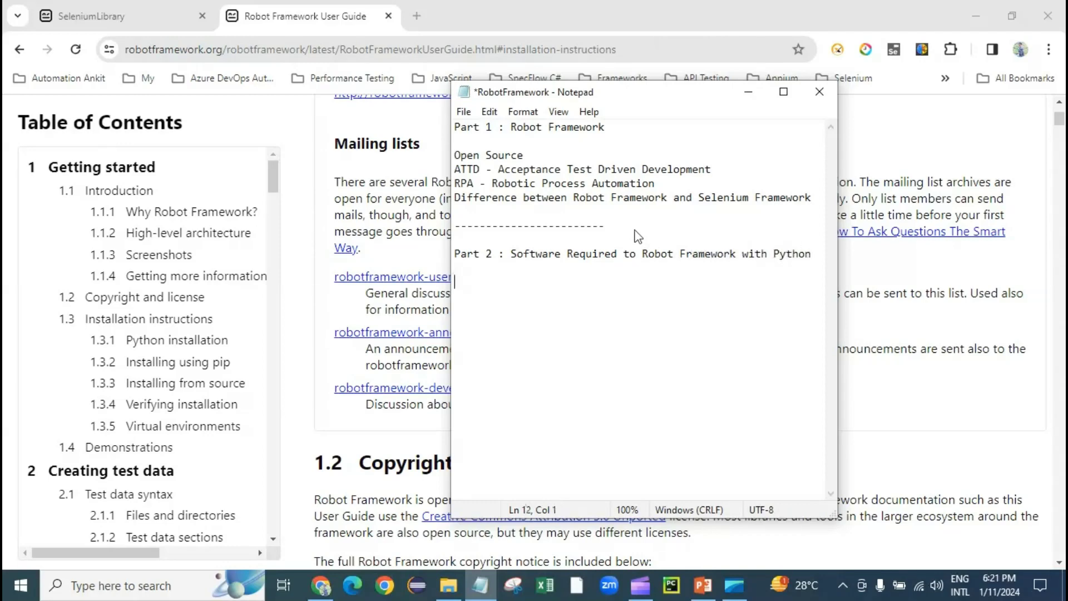
{"action": "key", "text": "ctrl+s"}
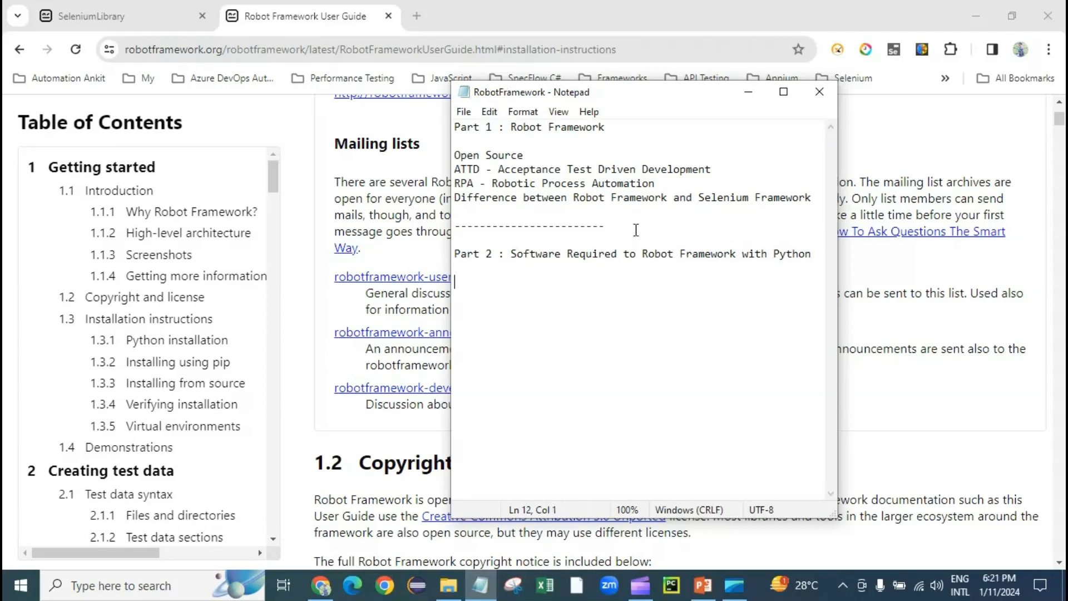
{"action": "type", "text": "- I"}
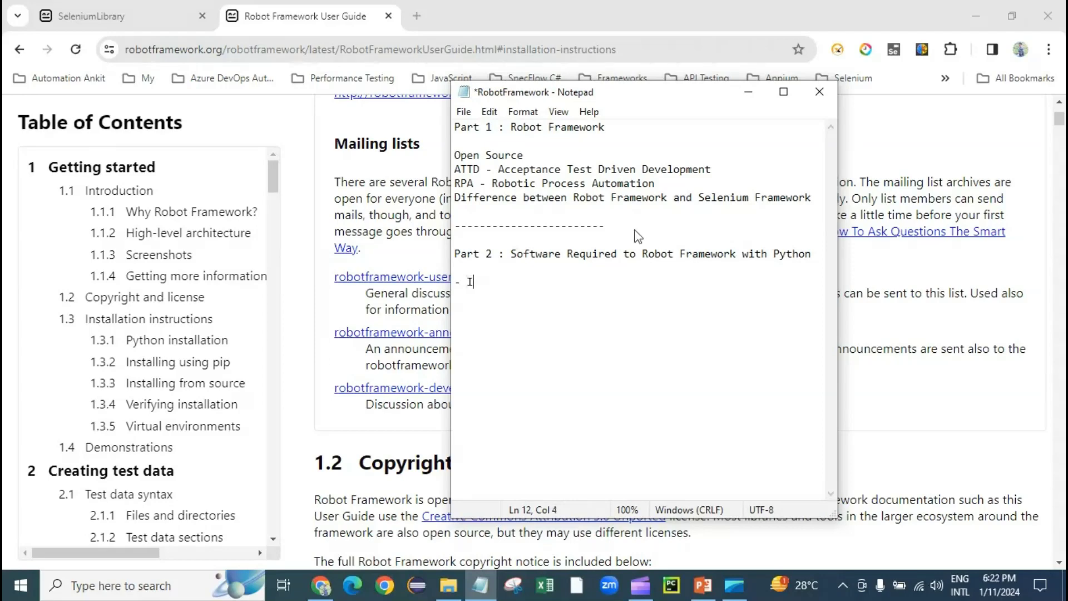
{"action": "type", "text": "nstall Python"}
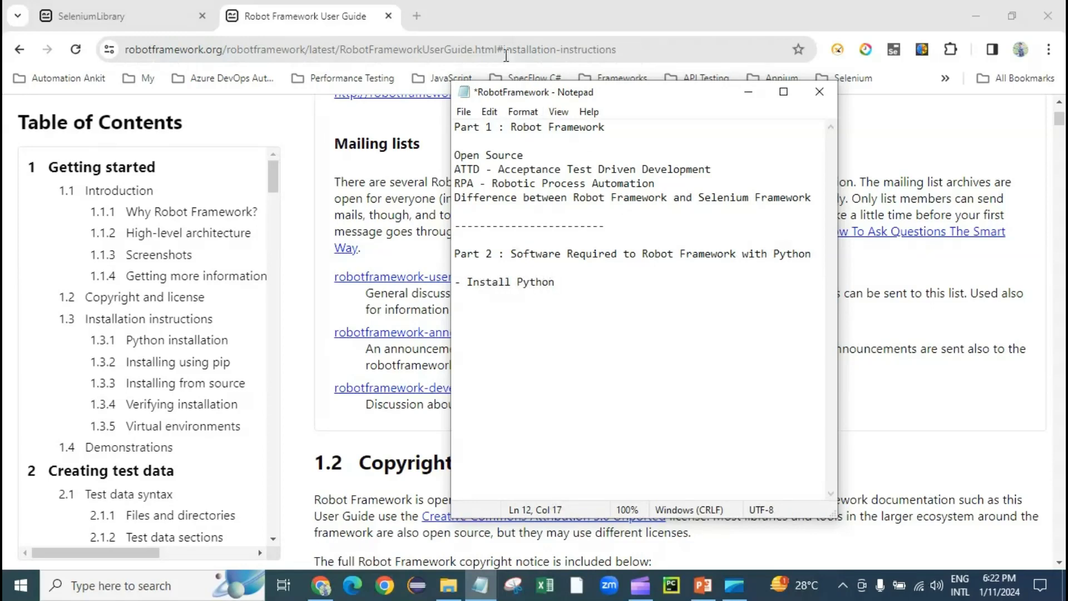
Step: In a new Chrome tab, search for "download python for windows" and open the Download Python page on python.org
{"action": "left_click", "coordinate": [421, 18]}
{"action": "type", "text": "do"}
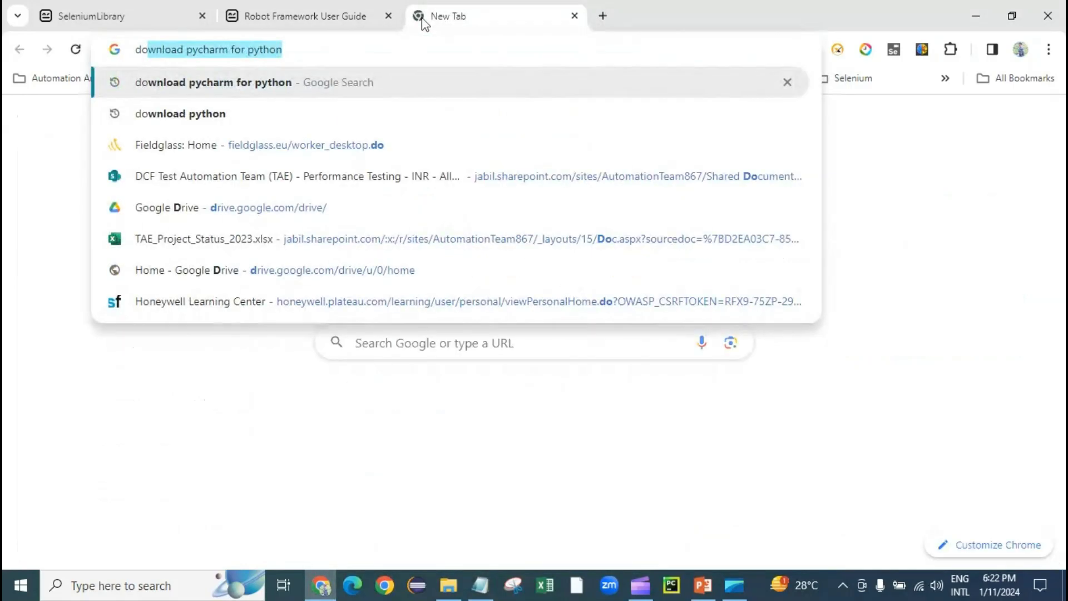
{"action": "type", "text": "wnload python"}
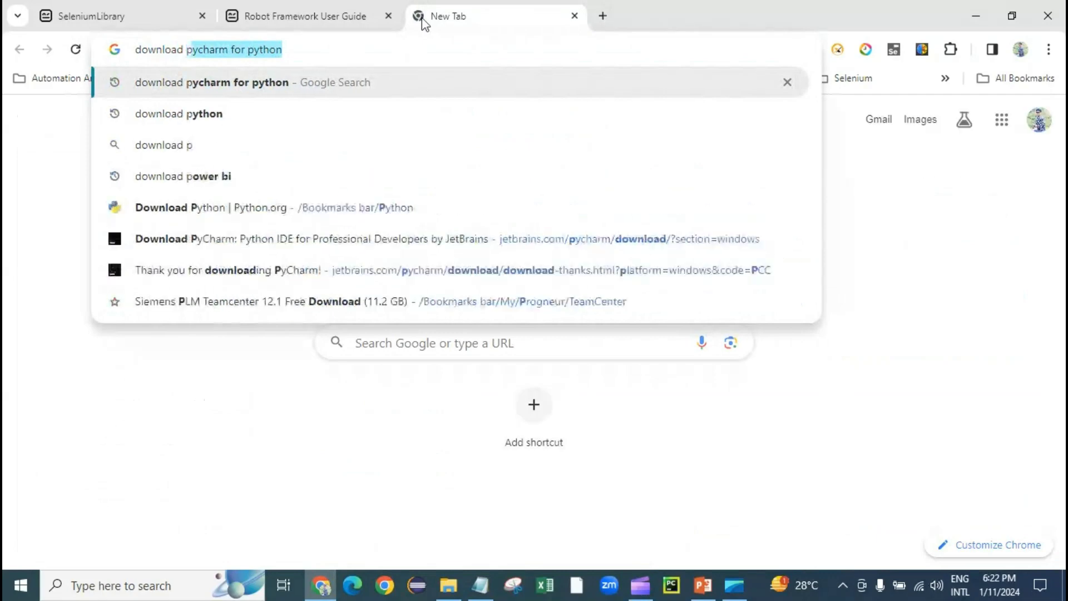
{"action": "key", "text": "Down"}
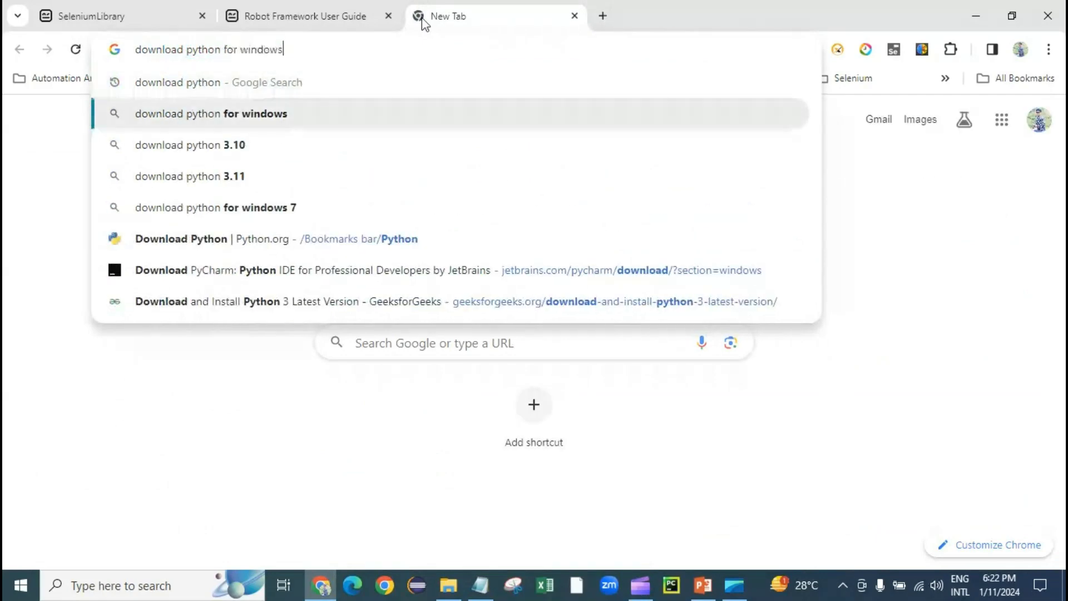
{"action": "key", "text": "Return"}
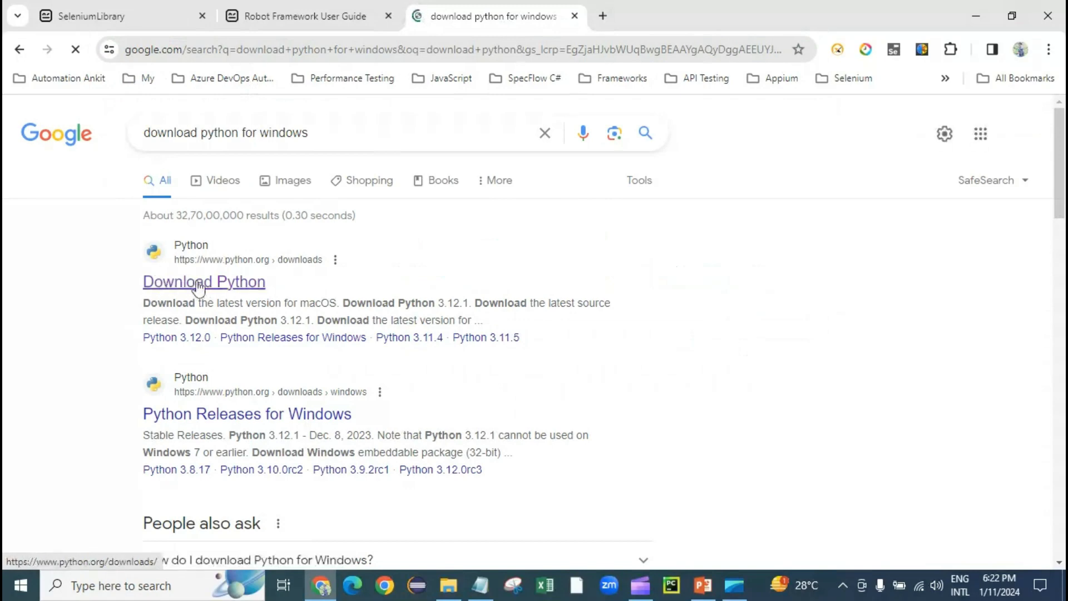
Step: Copy the Python download page's address into the Notepad notes after "- Install Python :" and save the file
{"action": "left_click", "coordinate": [285, 49]}
{"action": "key", "text": "ctrl+c"}
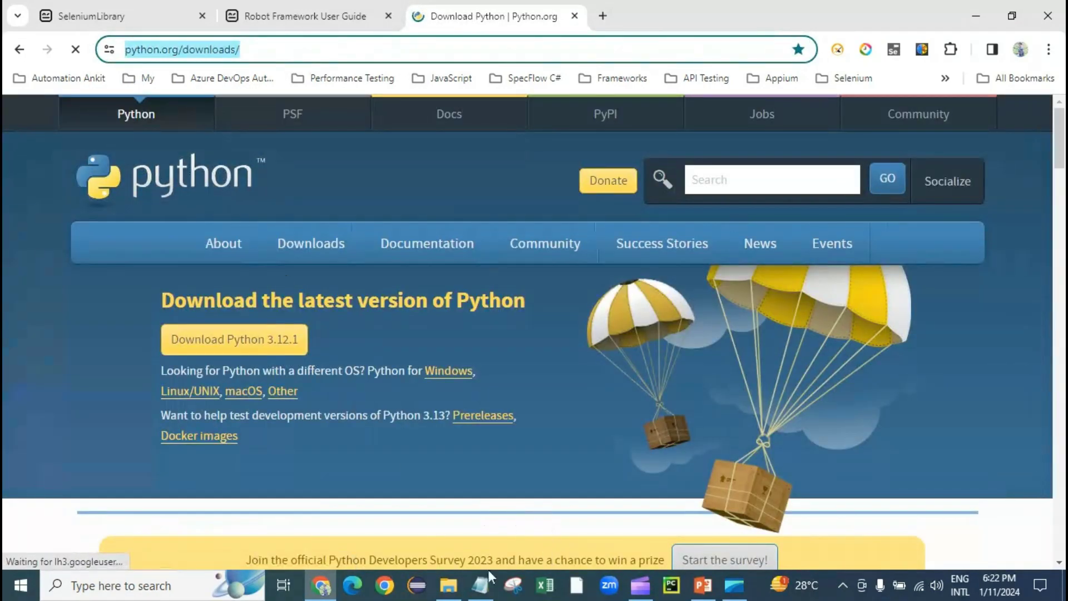
{"action": "left_click", "coordinate": [480, 585]}
{"action": "type", "text": ":"}
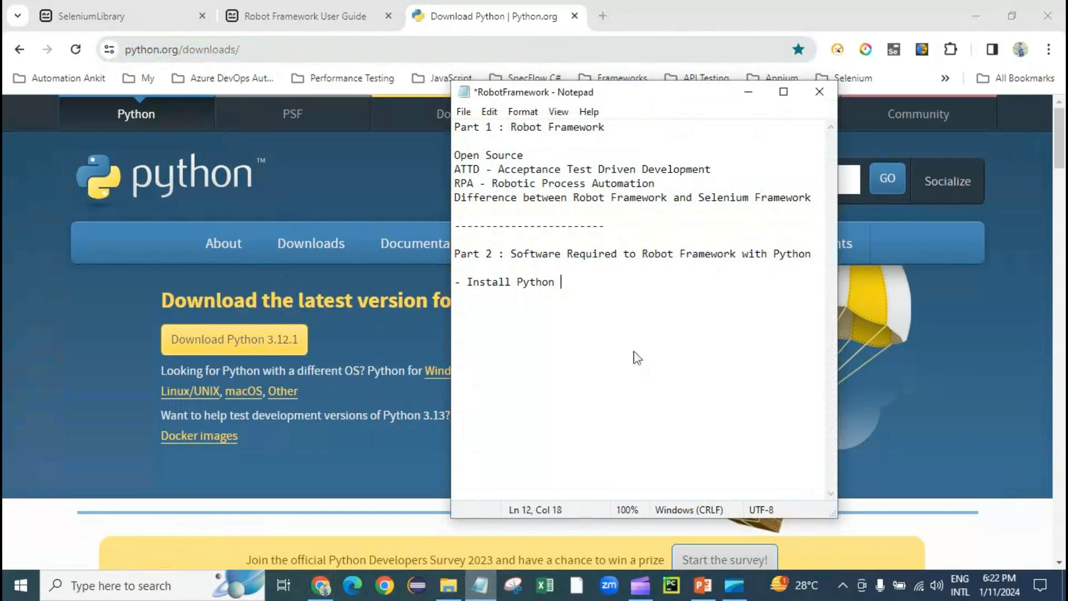
{"action": "key", "text": "ctrl+v"}
{"action": "key", "text": "ctrl+s"}
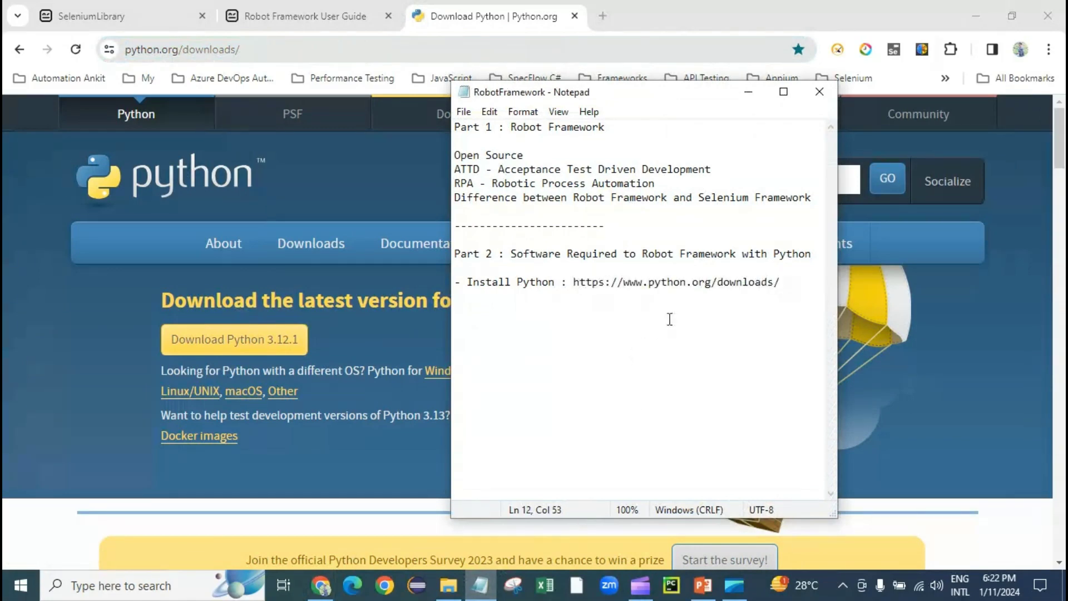
Step: Point out the download link in the notes and the python-3.12.1-amd64 installer in the Robot Framework folder in File Explorer
{"action": "left_click_drag", "start_coordinate": [783, 282], "coordinate": [584, 282]}
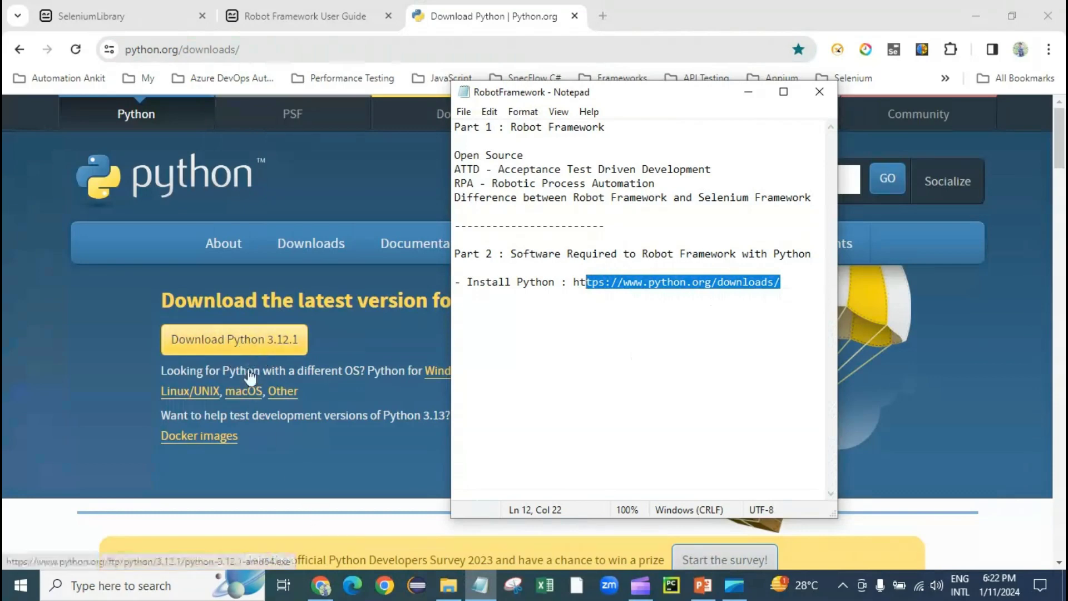
{"action": "left_click", "coordinate": [449, 591]}
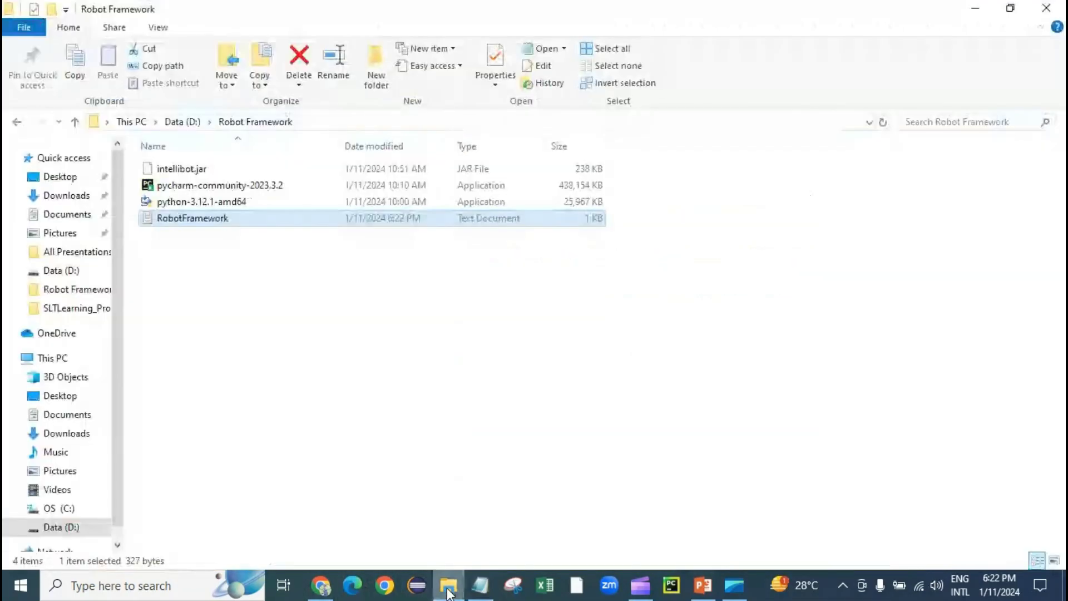
{"action": "left_click", "coordinate": [171, 206]}
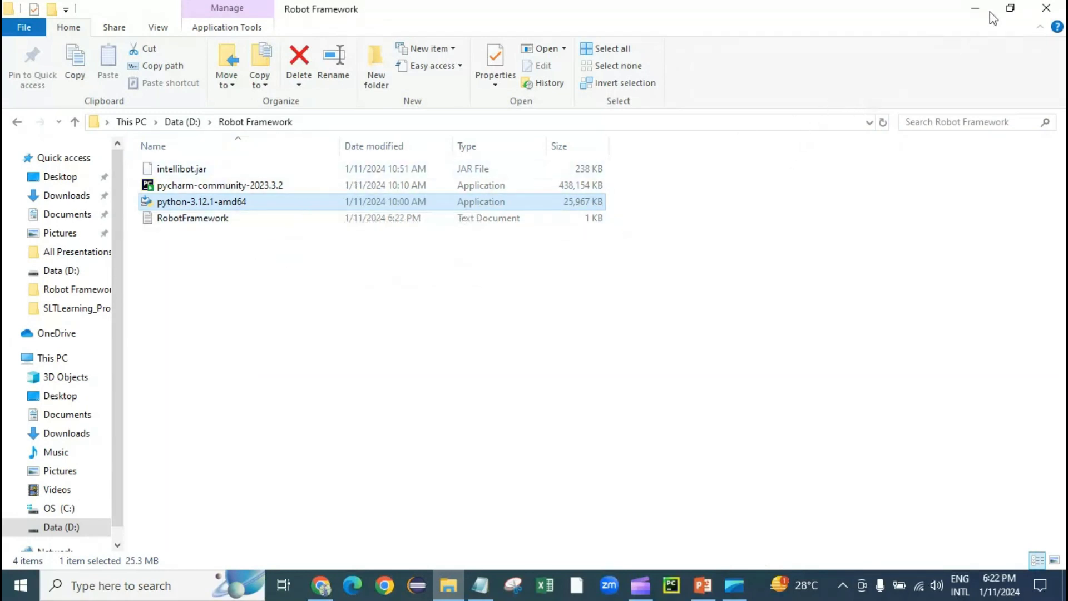
{"action": "left_click", "coordinate": [974, 8]}
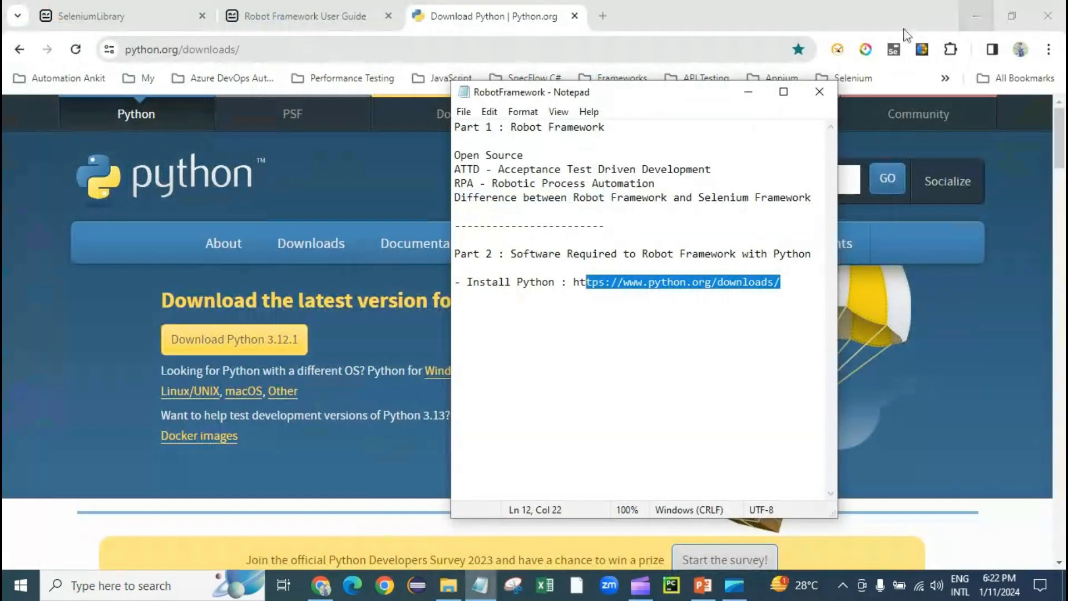
Step: Open Command Prompt, run "python --version" to check the Python installation, and highlight the reported version
{"action": "left_click", "coordinate": [127, 578]}
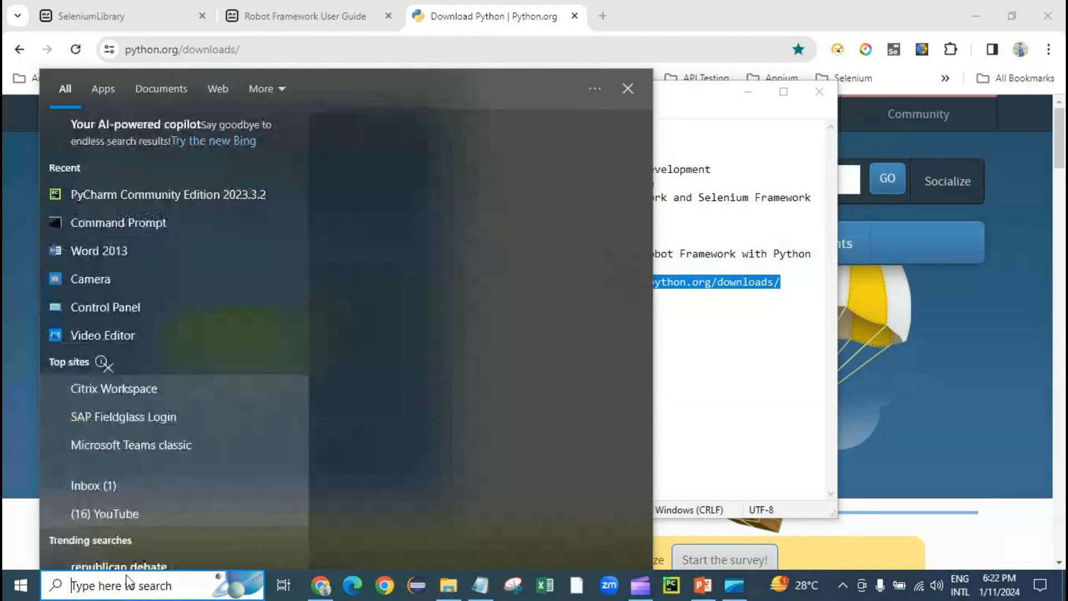
{"action": "type", "text": "d"}
{"action": "key", "text": "BackSpace"}
{"action": "type", "text": "cmd"}
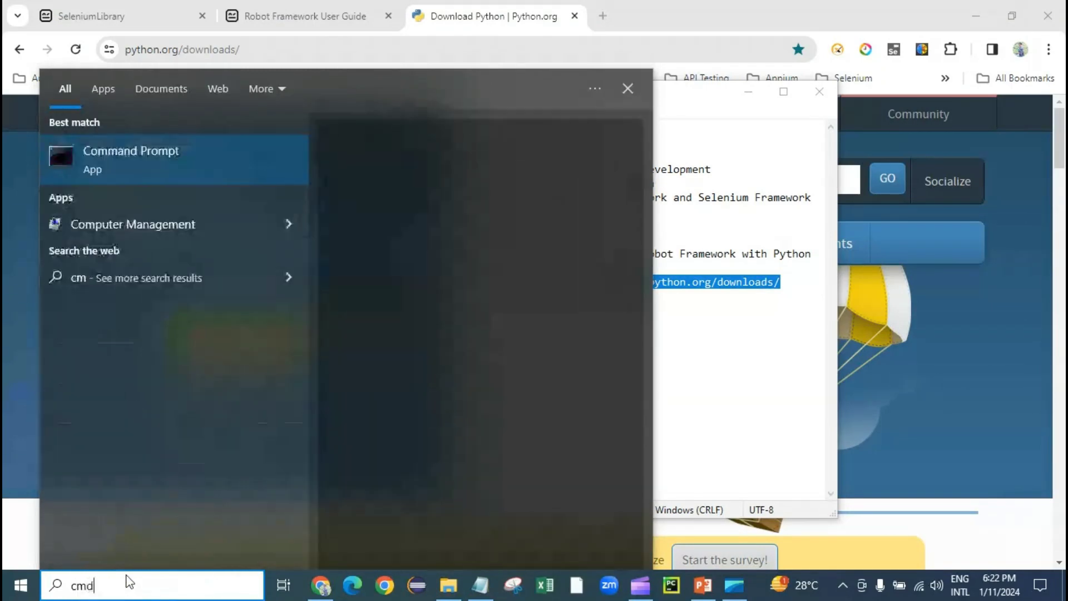
{"action": "key", "text": "Escape"}
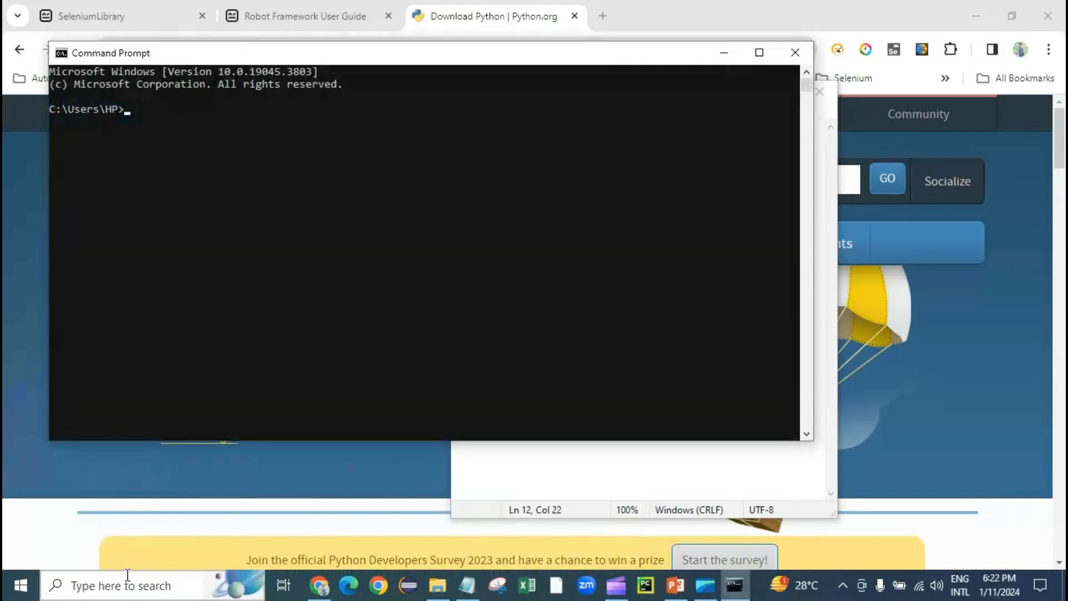
{"action": "type", "text": "python"}
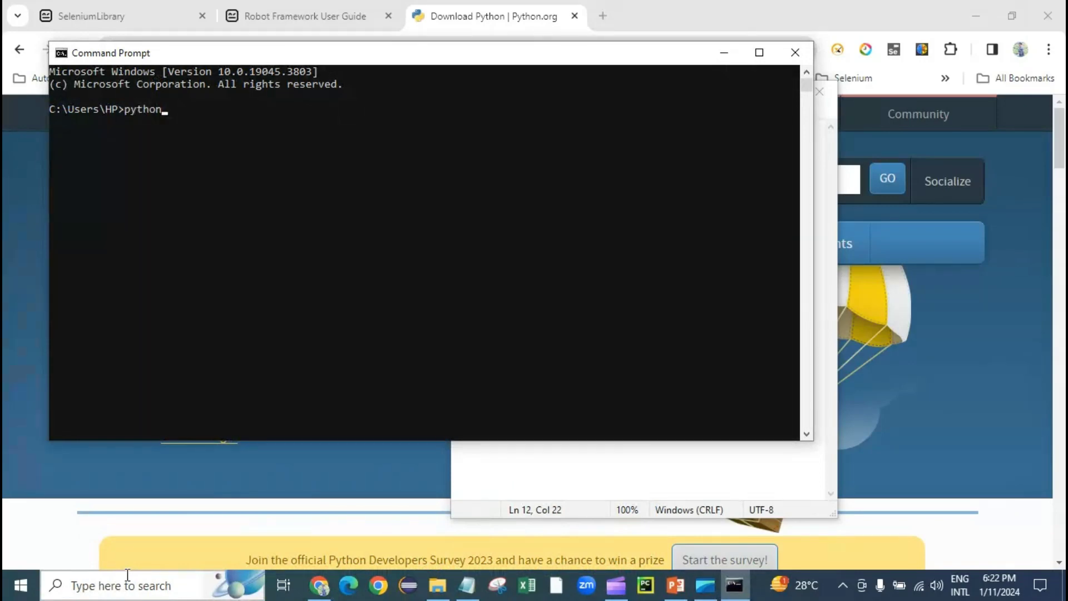
{"action": "type", "text": " --version"}
{"action": "key", "text": "Return"}
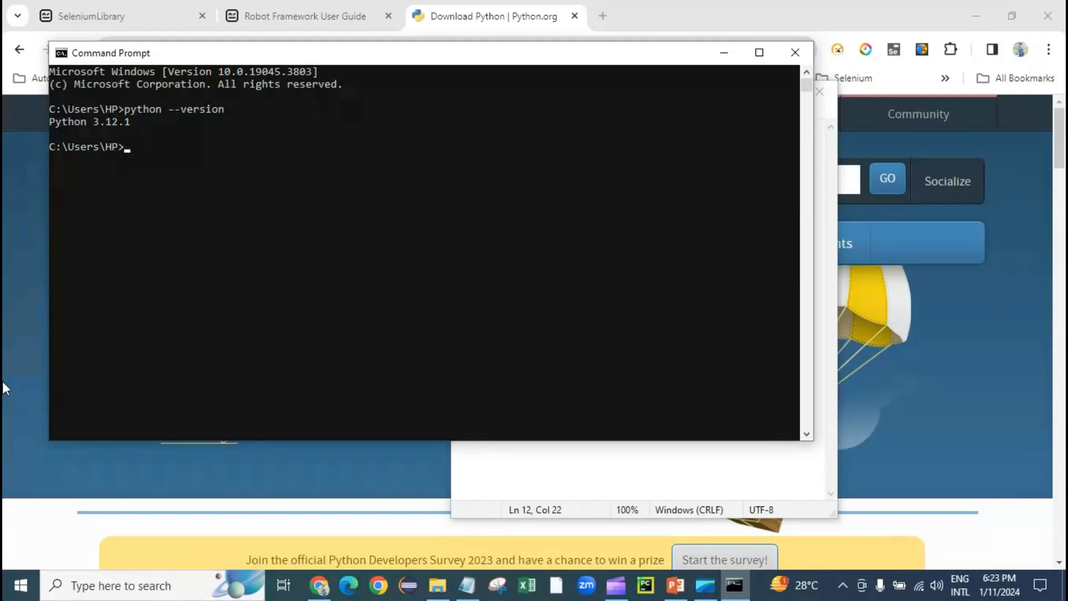
{"action": "left_click_drag", "start_coordinate": [135, 125], "coordinate": [63, 124]}
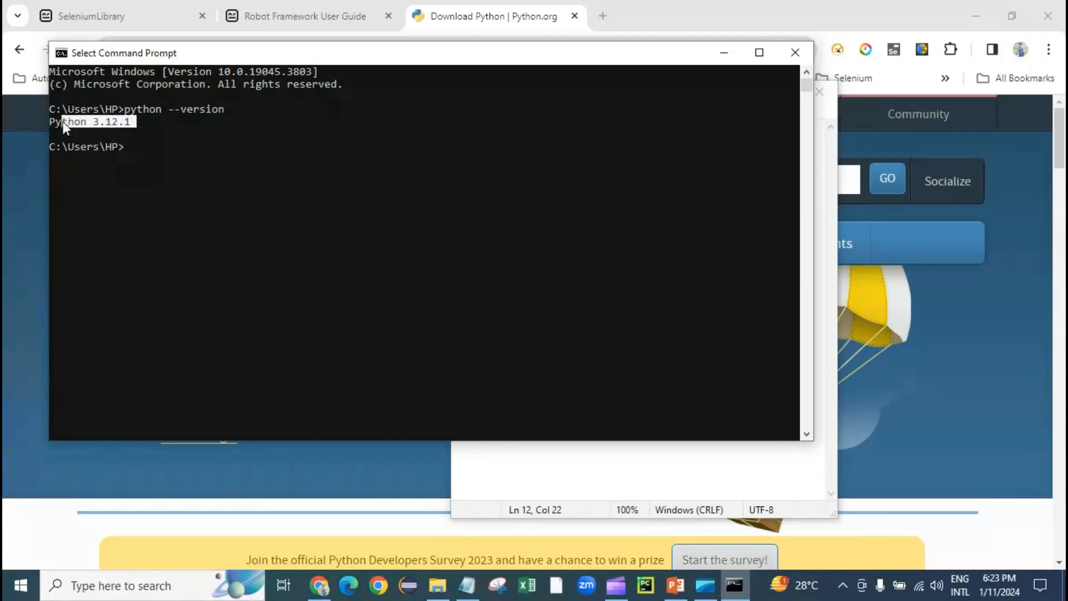
Step: In a new Chrome tab, search for "pip stand for python" and highlight the expanded name in the featured answer
{"action": "left_click", "coordinate": [134, 147]}
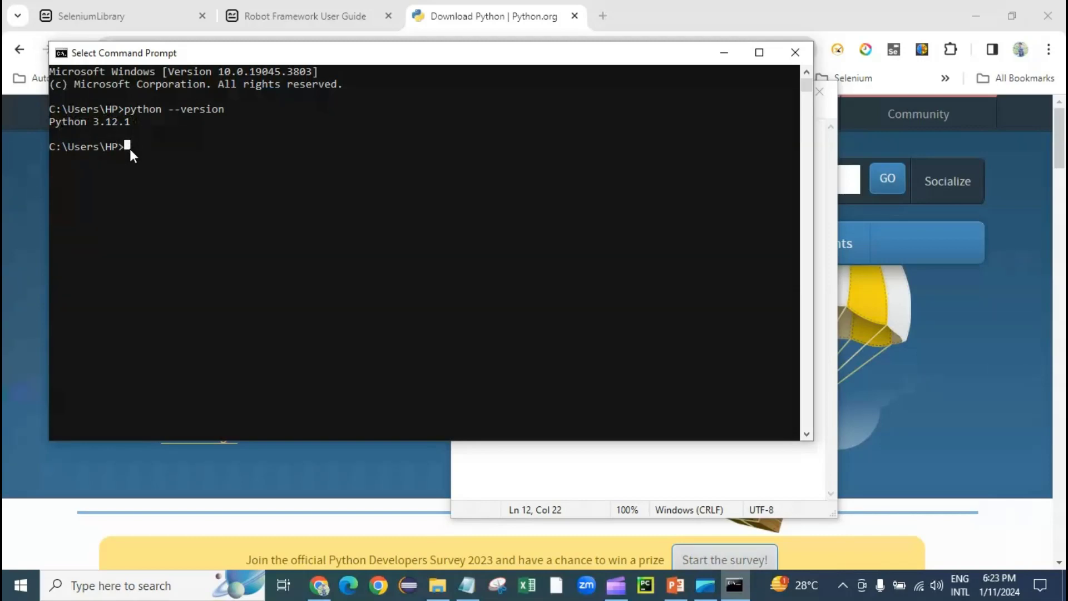
{"action": "left_click", "coordinate": [602, 16]}
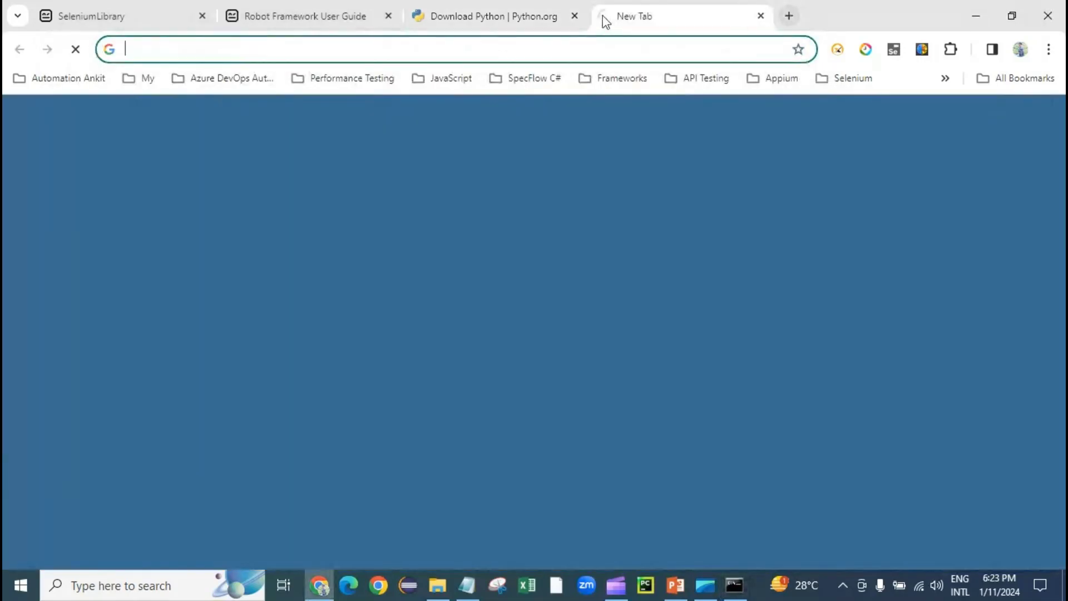
{"action": "type", "text": "pip t"}
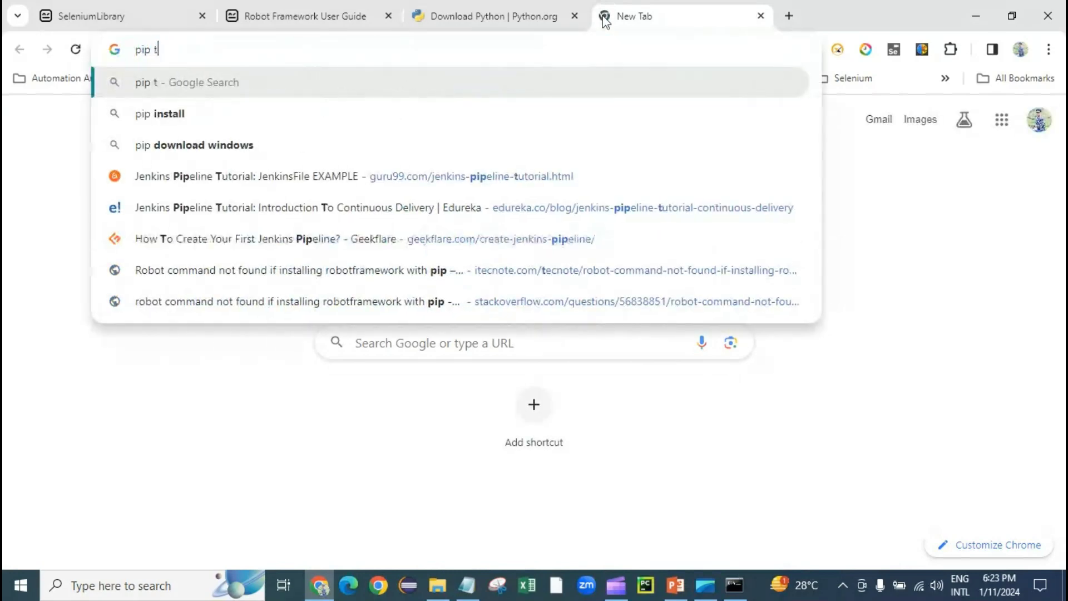
{"action": "type", "text": "and for"}
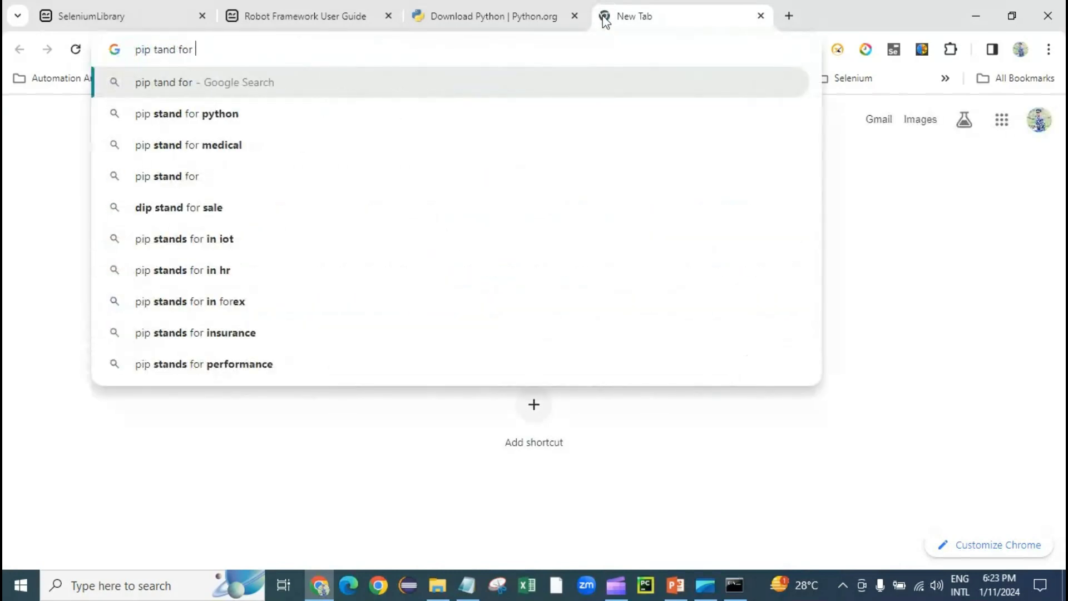
{"action": "key", "text": "Down"}
{"action": "key", "text": "Return"}
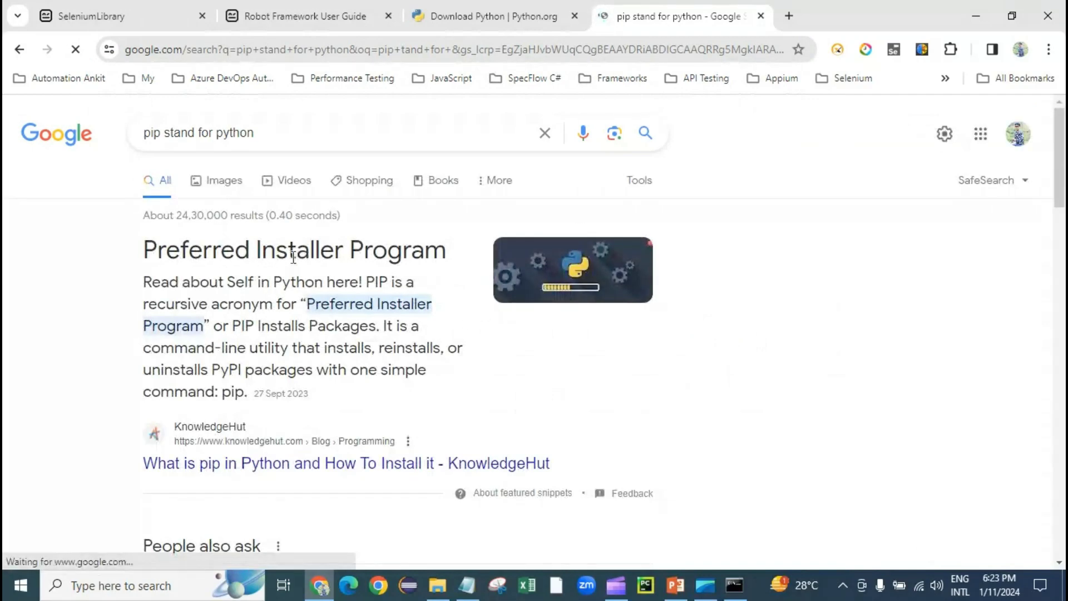
{"action": "left_click_drag", "start_coordinate": [143, 250], "coordinate": [443, 255]}
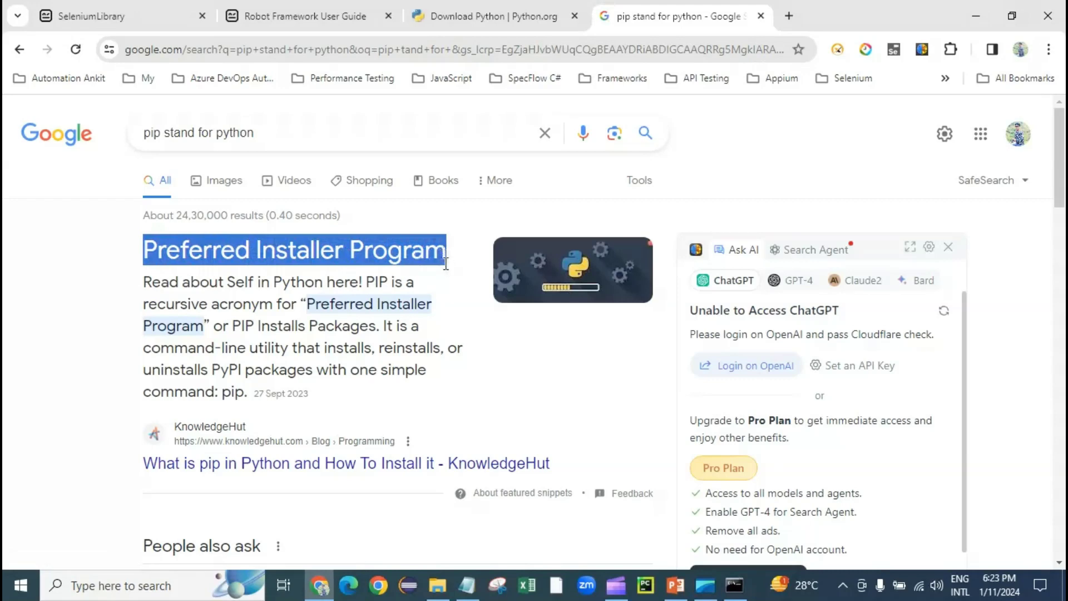
Step: Switch to Command Prompt, run "pip --version" to check the pip installation, and point out the reported version and install path
{"action": "left_click", "coordinate": [734, 585]}
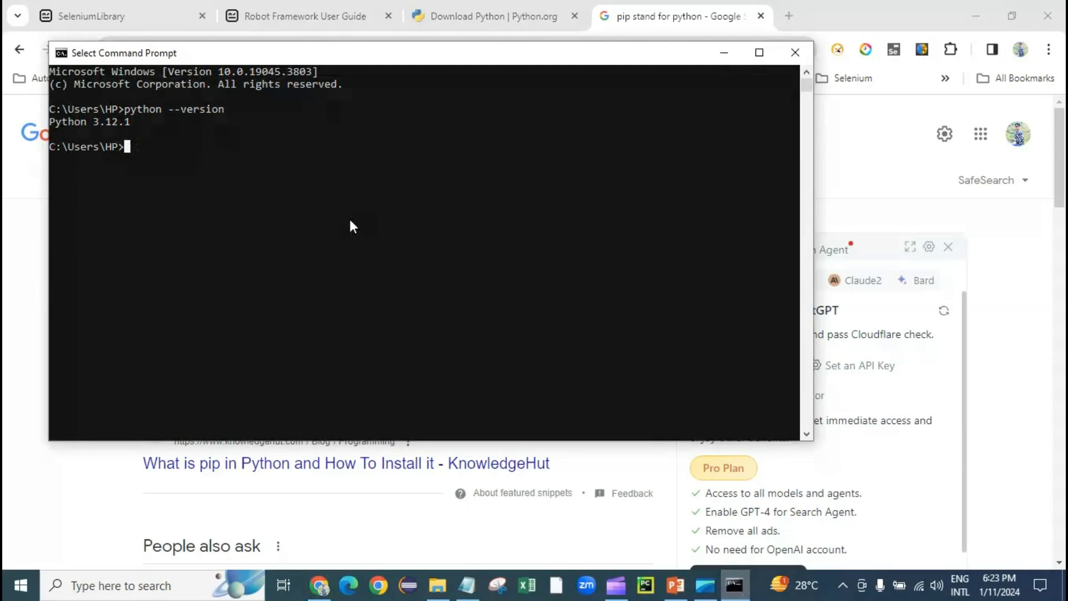
{"action": "left_click", "coordinate": [438, 585]}
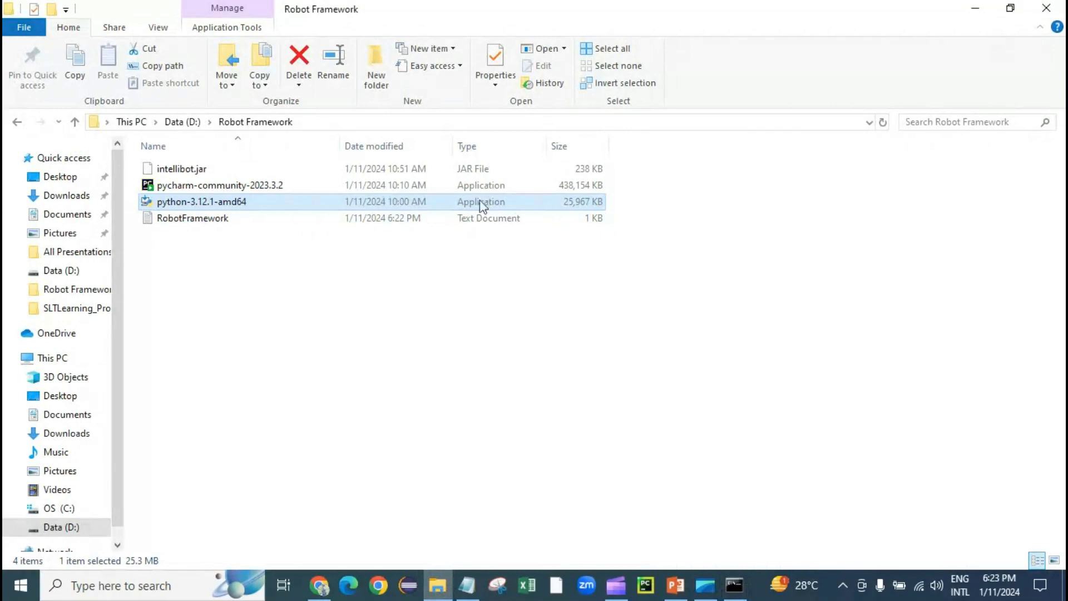
{"action": "left_click", "coordinate": [979, 7]}
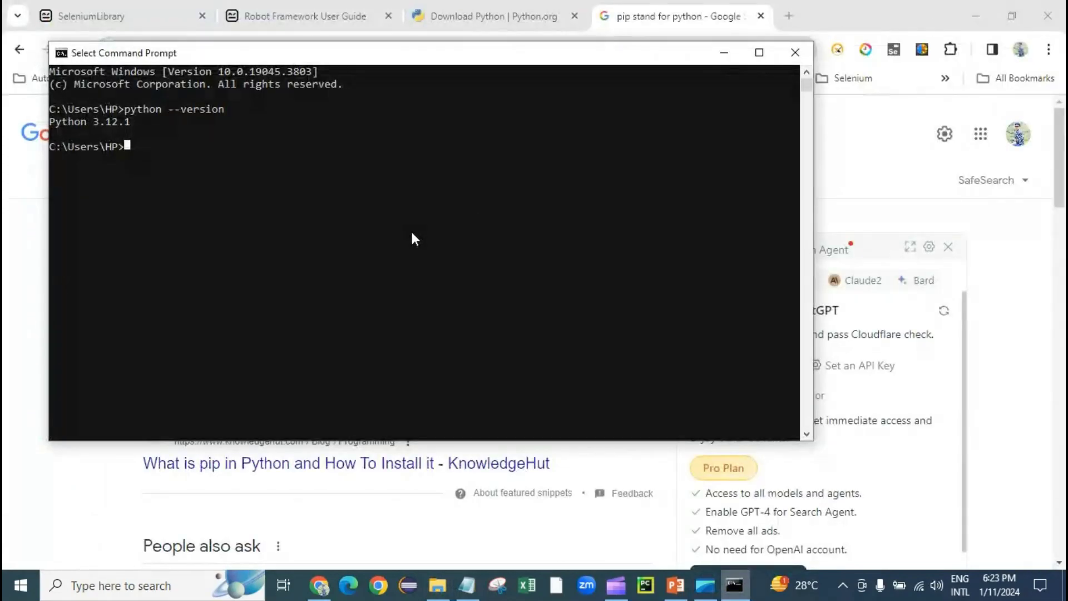
{"action": "type", "text": "pip"}
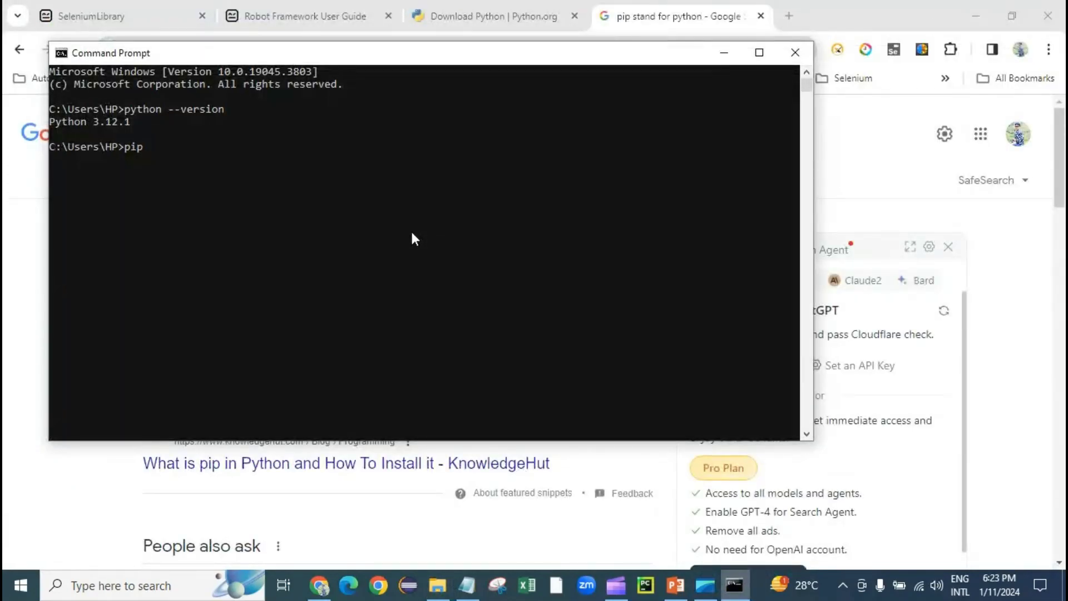
{"action": "type", "text": " --version"}
{"action": "key", "text": "Return"}
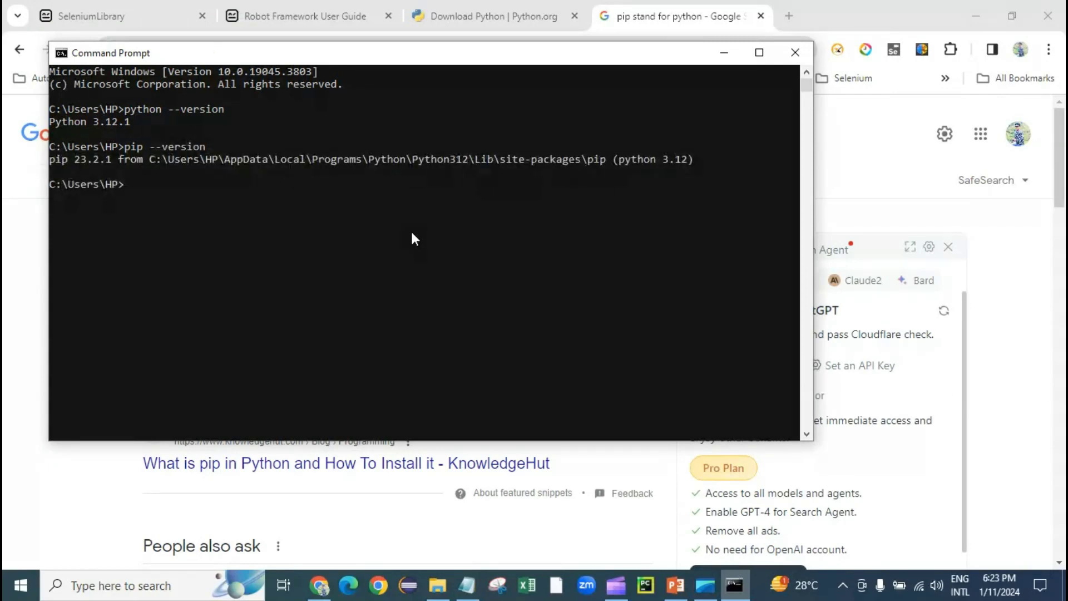
{"action": "left_click_drag", "start_coordinate": [605, 162], "coordinate": [147, 161]}
{"action": "left_click", "coordinate": [109, 160]}
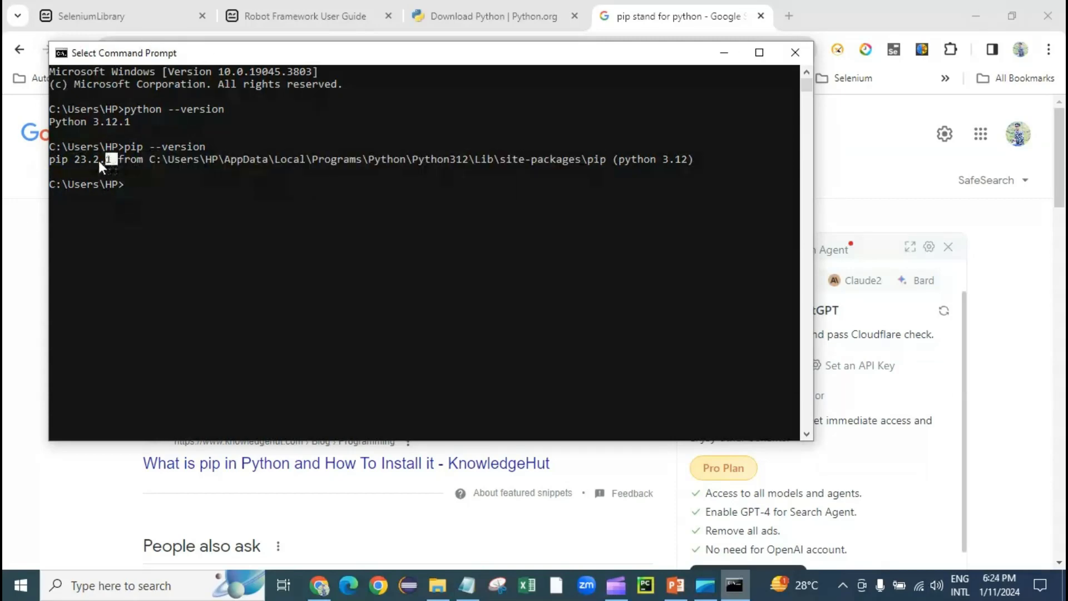
{"action": "left_click", "coordinate": [252, 223]}
Step: In the Notepad notes, add a "- Install Pip" item below the Install Python line and start another bullet
{"action": "left_click", "coordinate": [477, 588]}
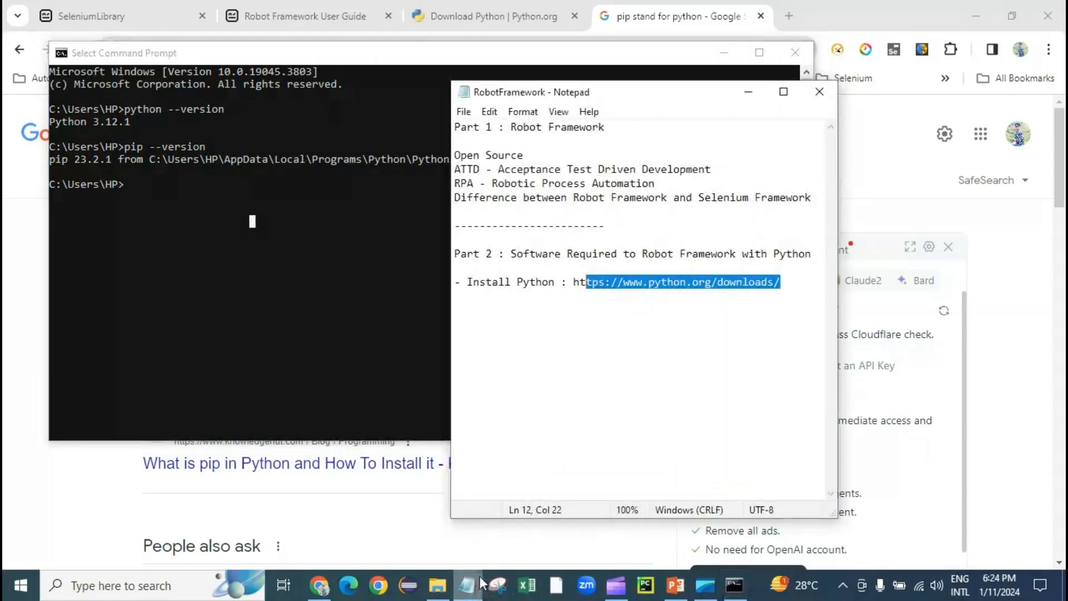
{"action": "left_click", "coordinate": [798, 284]}
{"action": "key", "text": "Return"}
{"action": "type", "text": "- "}
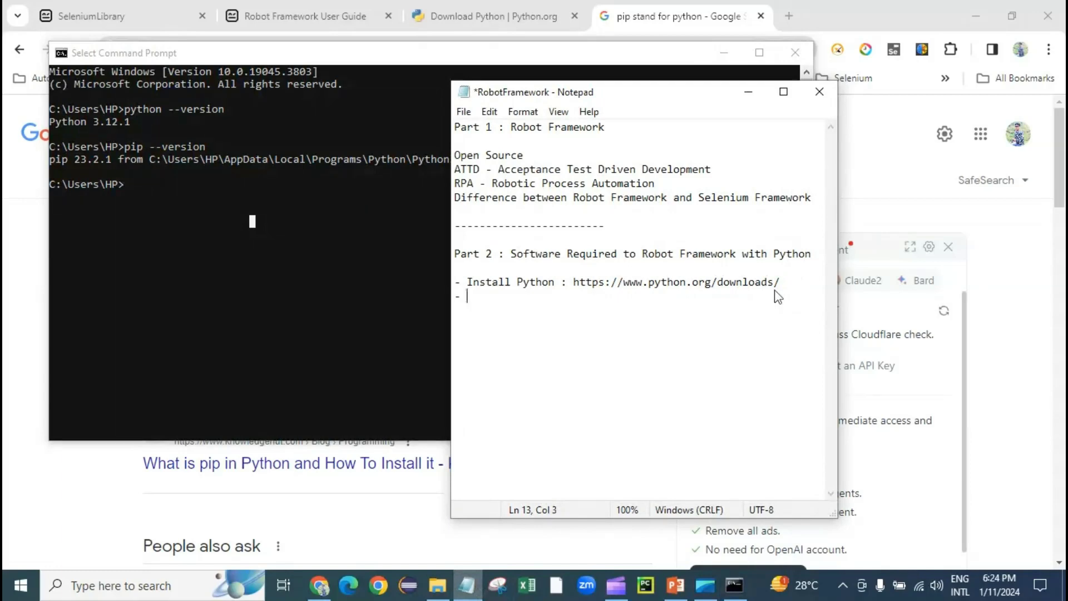
{"action": "type", "text": "In"}
{"action": "key", "text": "BackSpace"}
{"action": "key", "text": "BackSpace"}
{"action": "type", "text": "Install Pip -"}
Step: Add the item "- Install Robot Framework" with the command "pip install robotframework" beneath it, and highlight the command
{"action": "type", "text": "Install "}
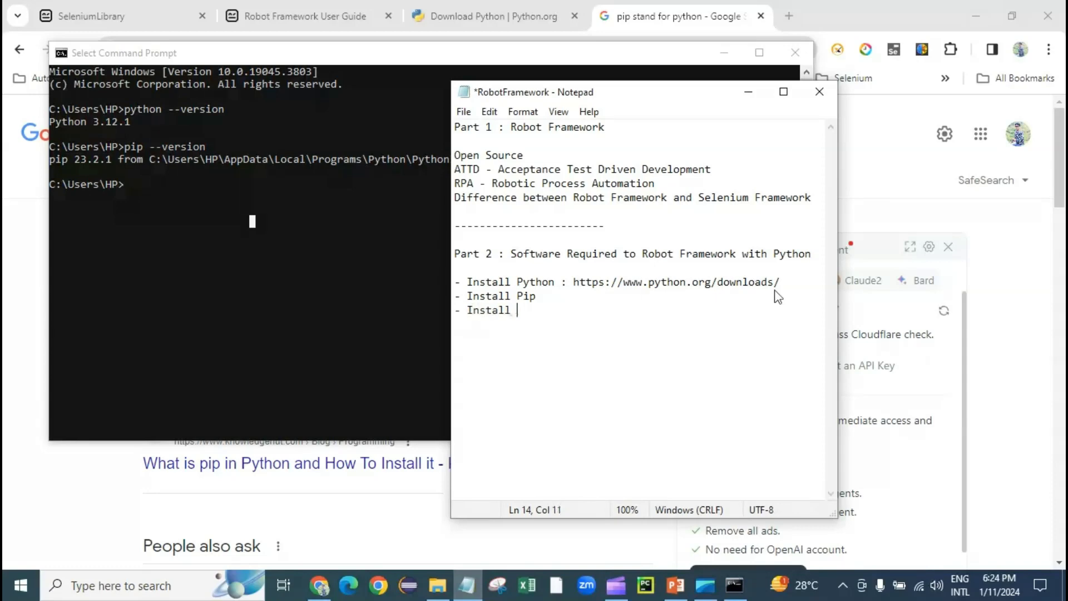
{"action": "type", "text": "Robot Framework"}
{"action": "key", "text": "Return"}
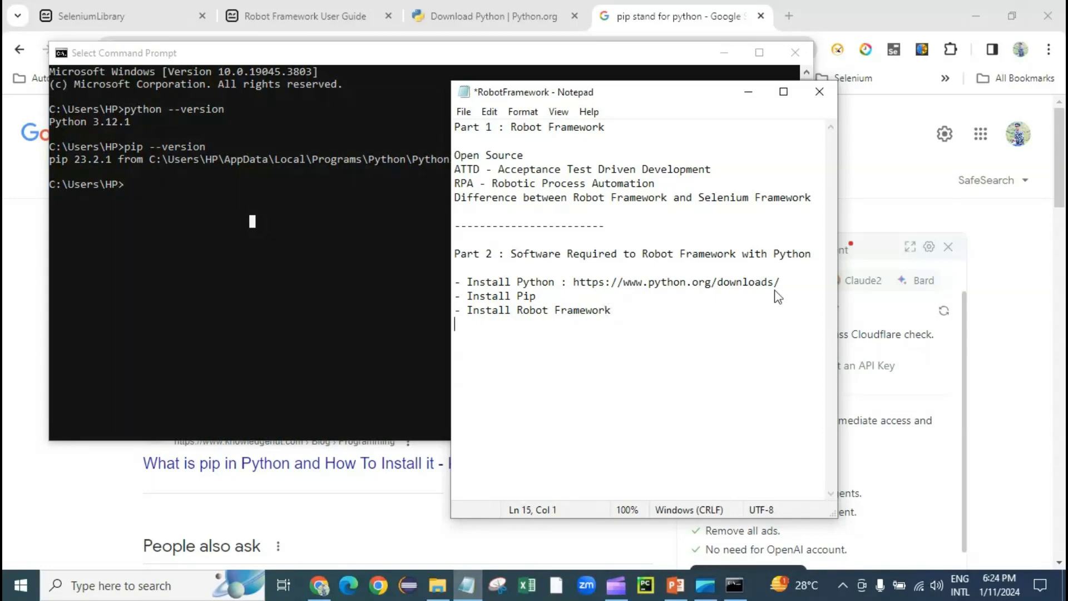
{"action": "type", "text": "pip install robotfra"}
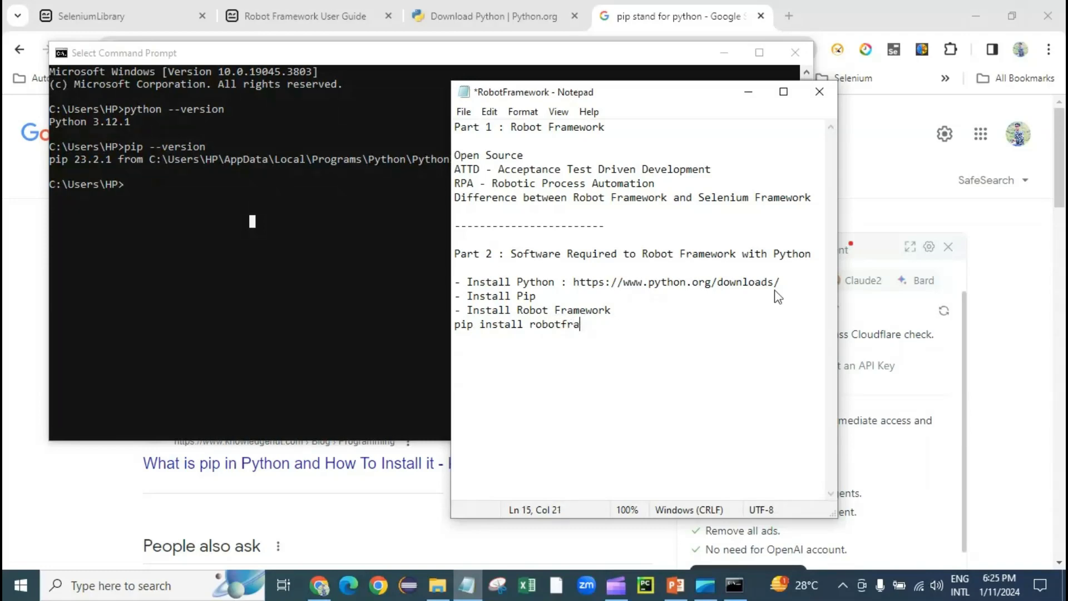
{"action": "type", "text": "mework"}
{"action": "left_click_drag", "start_coordinate": [617, 328], "coordinate": [452, 329]}
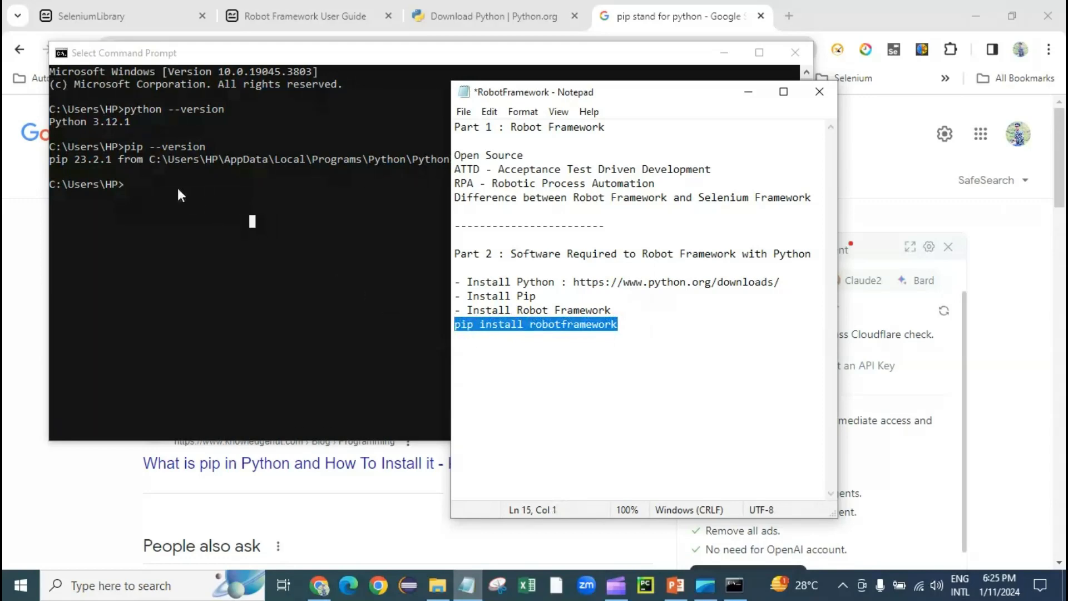
Step: Run "pip install robotframework" in Command Prompt and highlight the executed command
{"action": "left_click", "coordinate": [129, 186]}
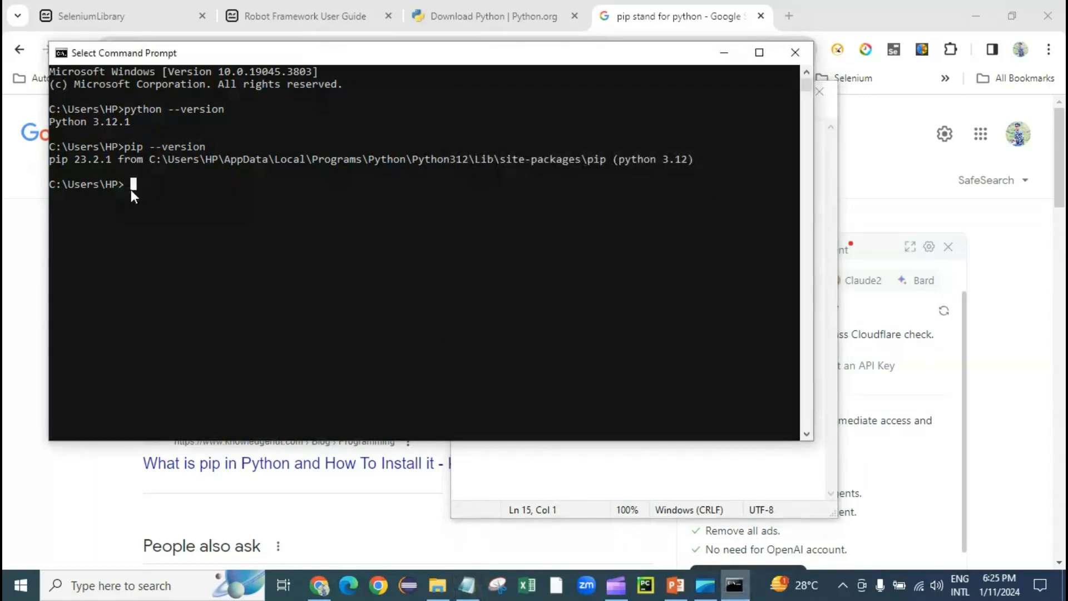
{"action": "type", "text": "pip inst"}
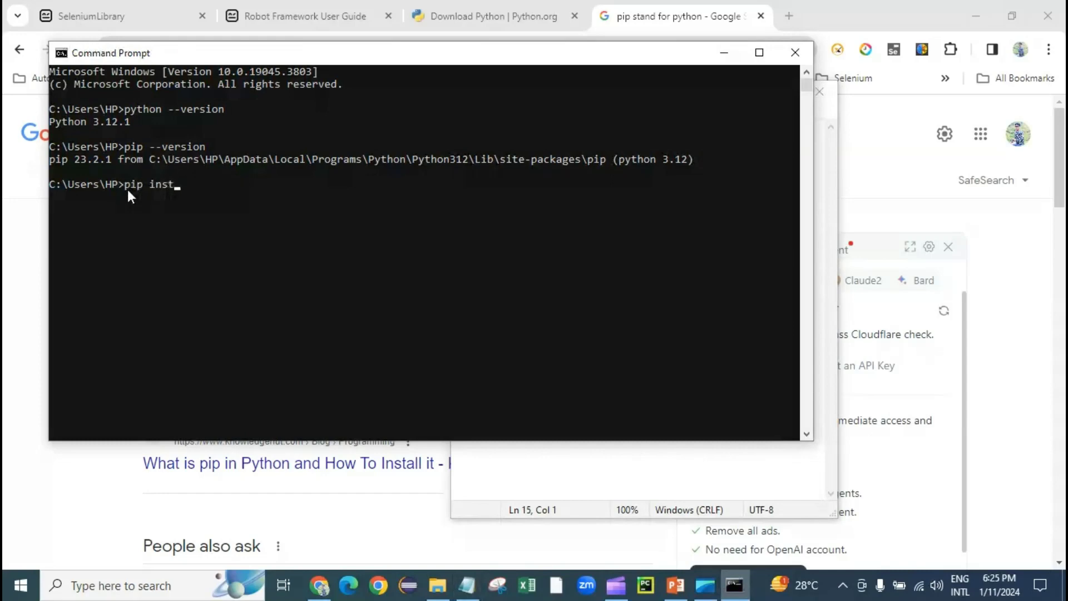
{"action": "type", "text": "all robotframework"}
{"action": "key", "text": "Return"}
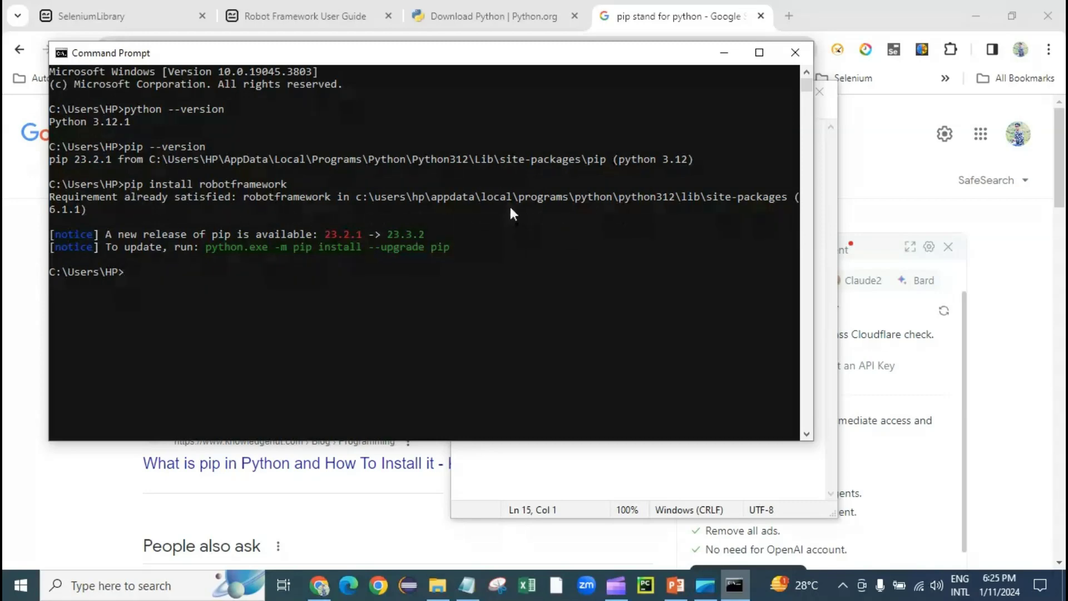
{"action": "left_click_drag", "start_coordinate": [290, 185], "coordinate": [125, 184]}
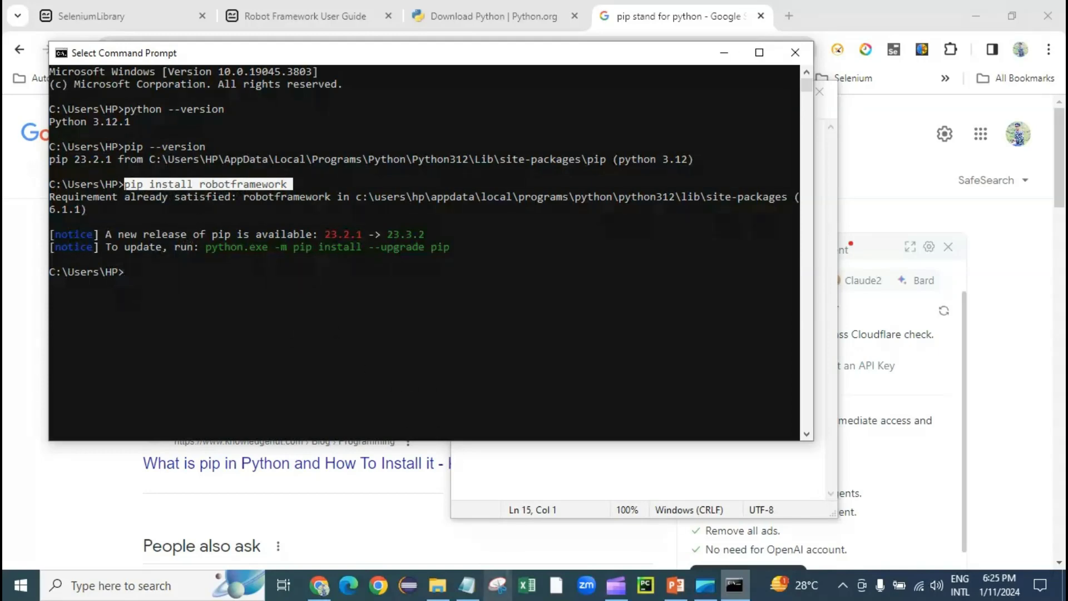
Step: Back in the Notepad notes, add "pip show robotframework" below the install command and highlight it
{"action": "left_click", "coordinate": [467, 585]}
{"action": "left_click", "coordinate": [621, 317]}
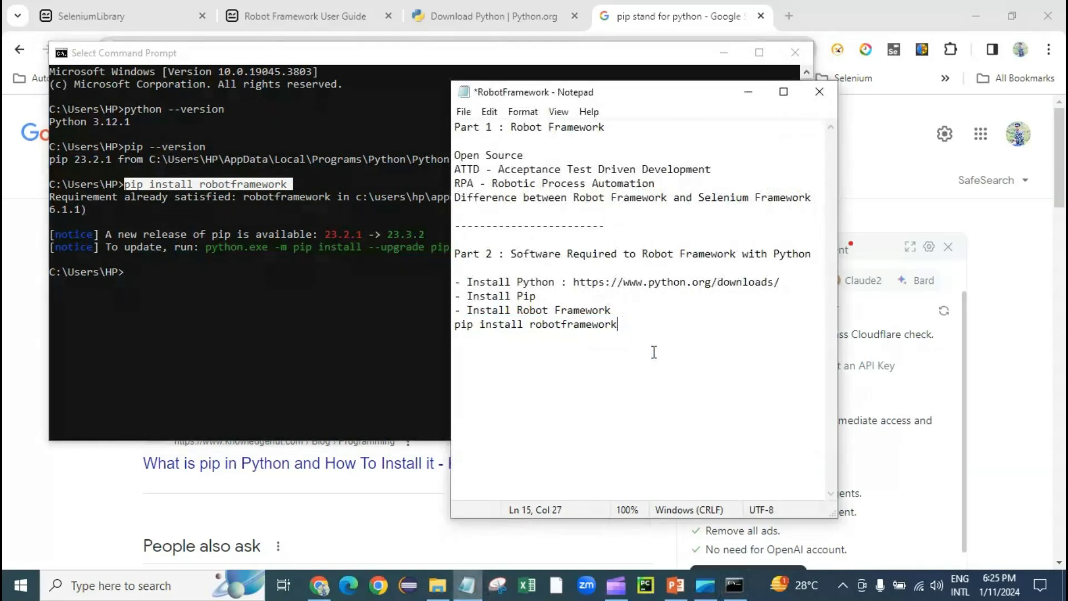
{"action": "key", "text": "Return"}
{"action": "type", "text": "pip show robotframework"}
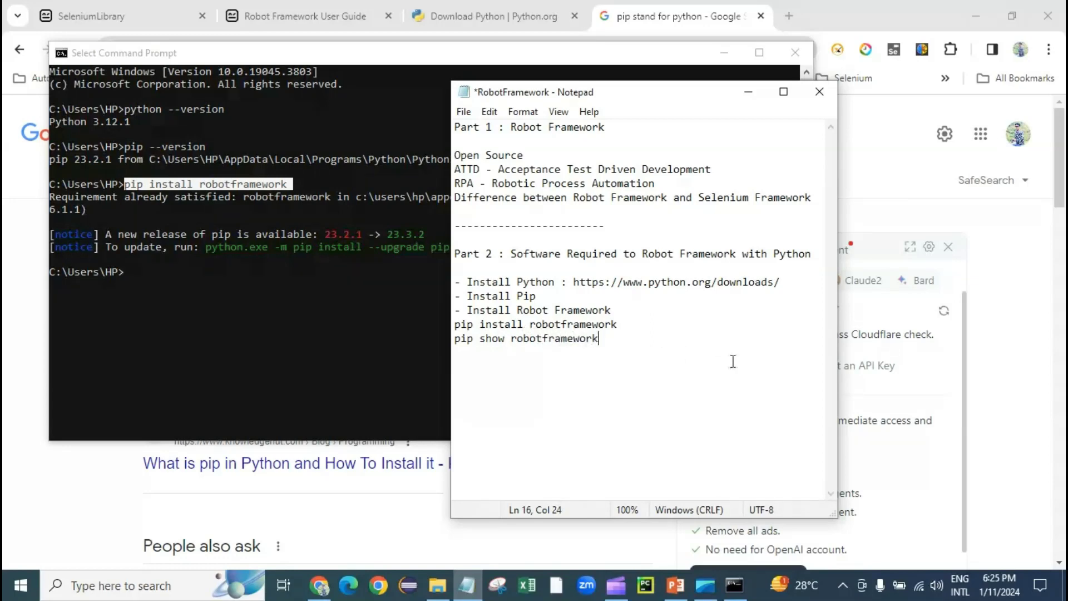
{"action": "left_click_drag", "start_coordinate": [638, 341], "coordinate": [445, 342]}
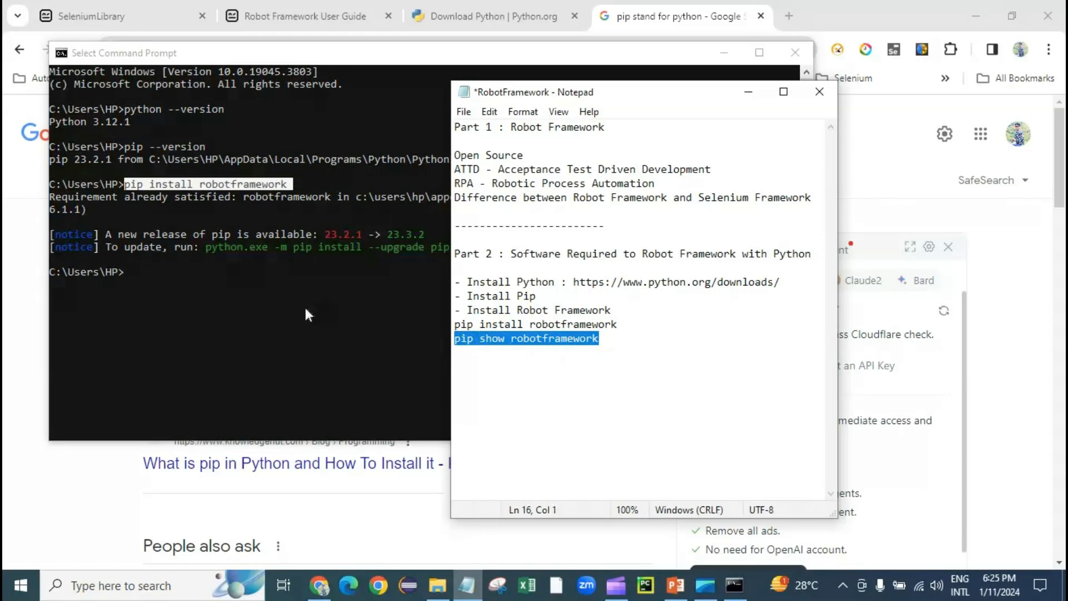
Step: Run "pip show robotframework" in Command Prompt and point out the package's name, version, author and license details
{"action": "left_click", "coordinate": [174, 277]}
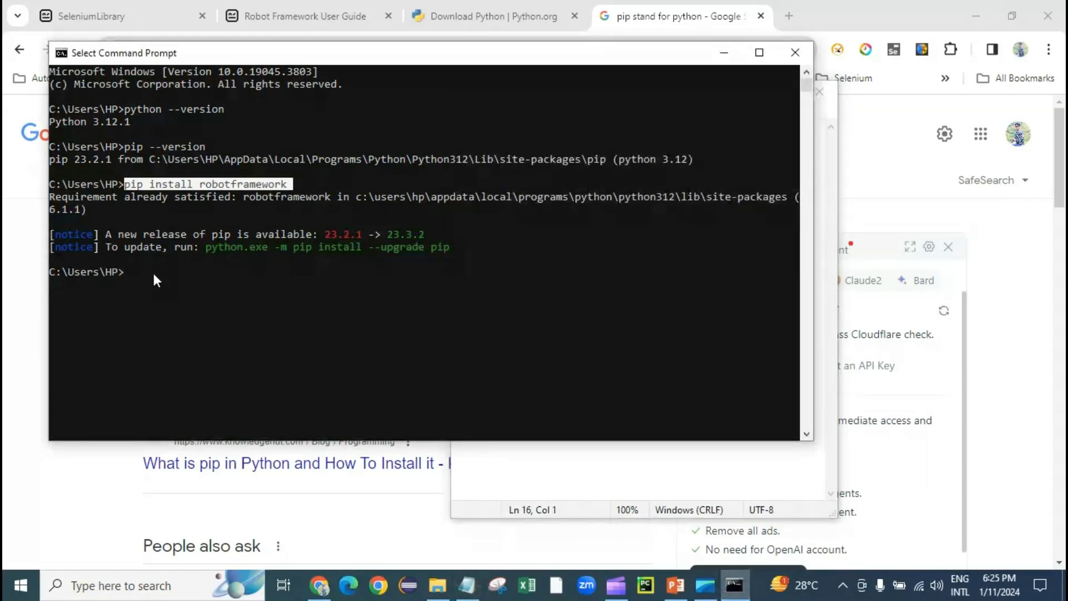
{"action": "type", "text": "pip show robotframework"}
{"action": "key", "text": "Return"}
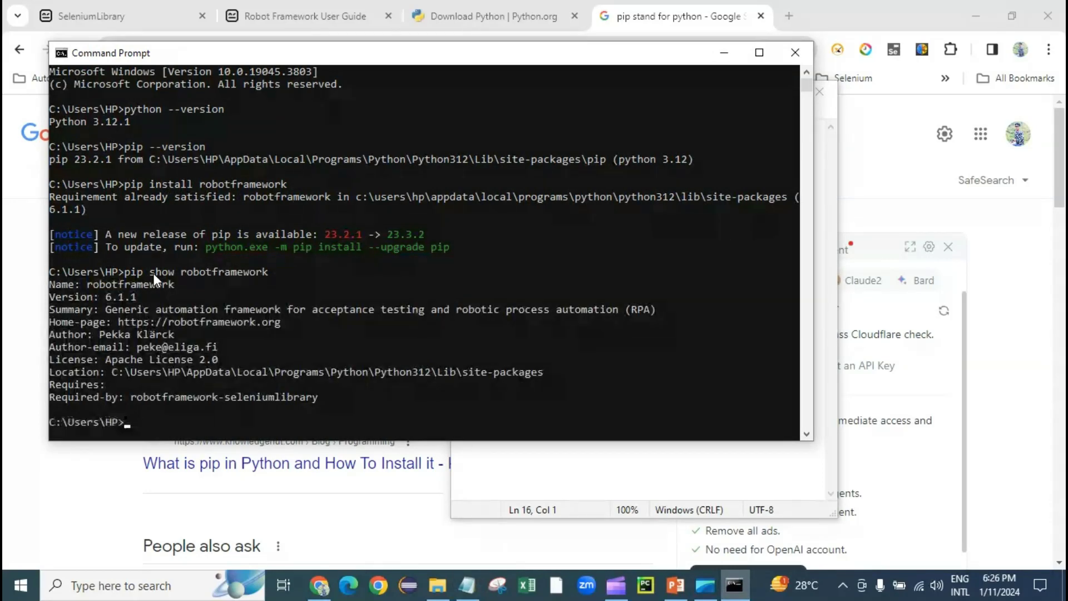
{"action": "left_click", "coordinate": [87, 286]}
{"action": "mouse_move", "coordinate": [87, 285]}
{"action": "left_mouse_down"}
{"action": "mouse_move", "coordinate": [145, 289]}
{"action": "mouse_move", "coordinate": [98, 298]}
{"action": "left_mouse_up"}
{"action": "left_click", "coordinate": [128, 346]}
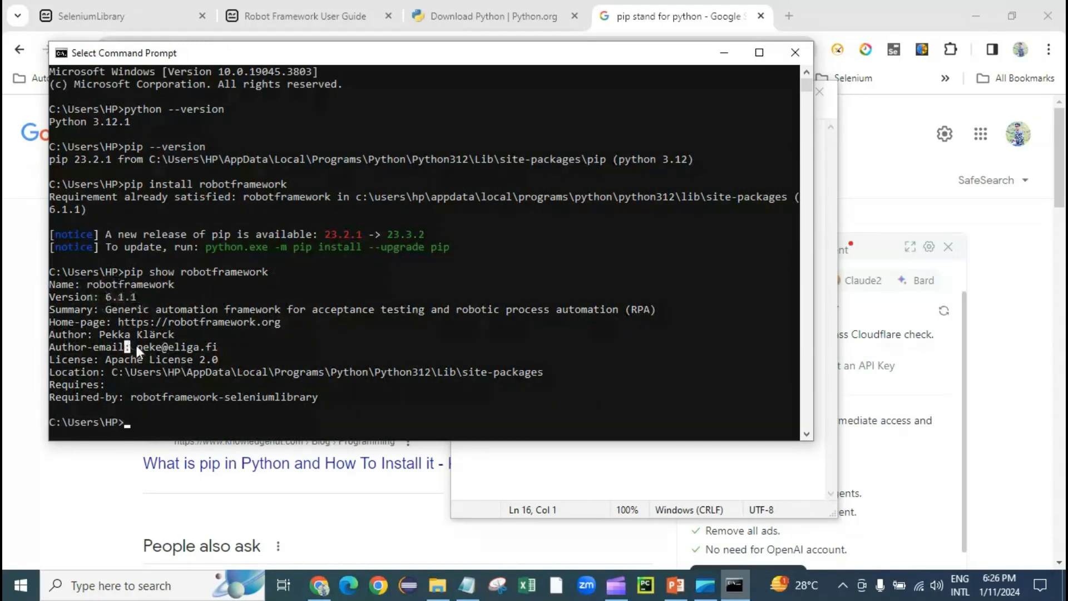
{"action": "left_click_drag", "start_coordinate": [186, 359], "coordinate": [112, 359]}
{"action": "scroll", "coordinate": [118, 355], "scroll_direction": "down", "scroll_amount": 2}
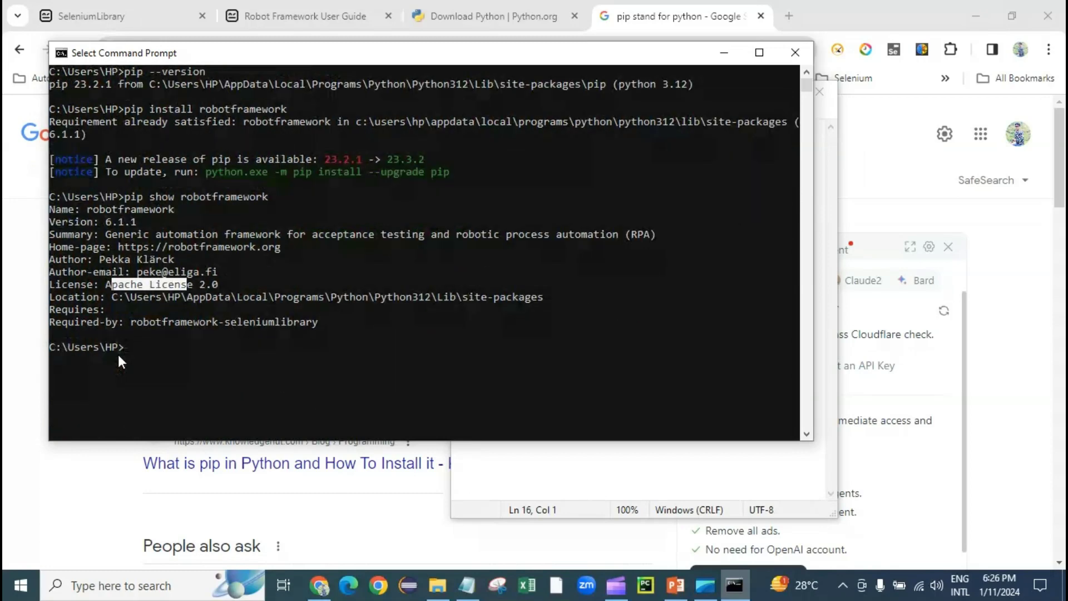
{"action": "left_click_drag", "start_coordinate": [89, 263], "coordinate": [62, 260]}
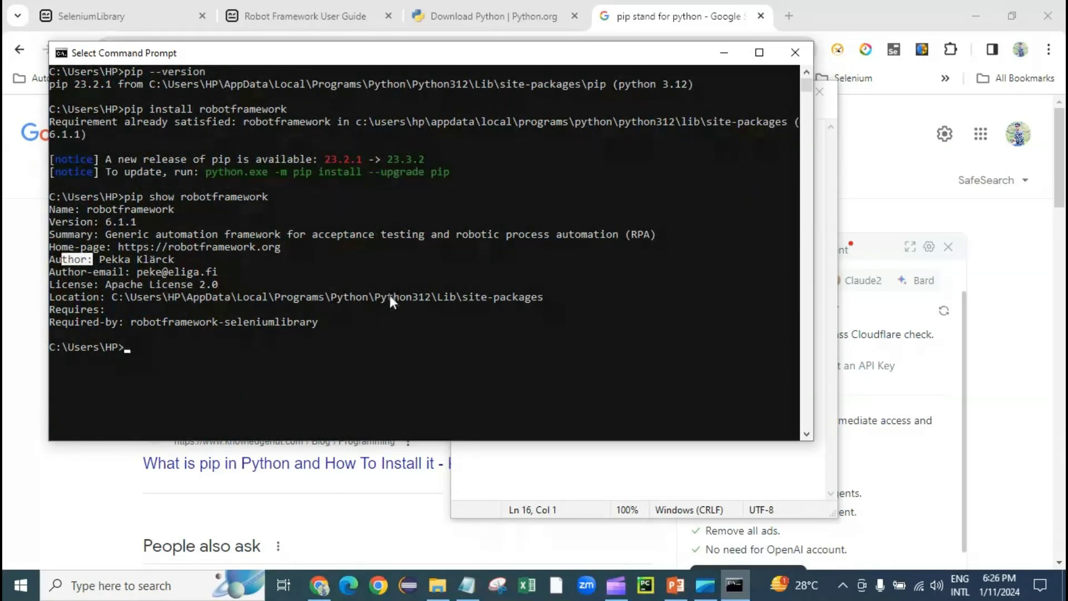
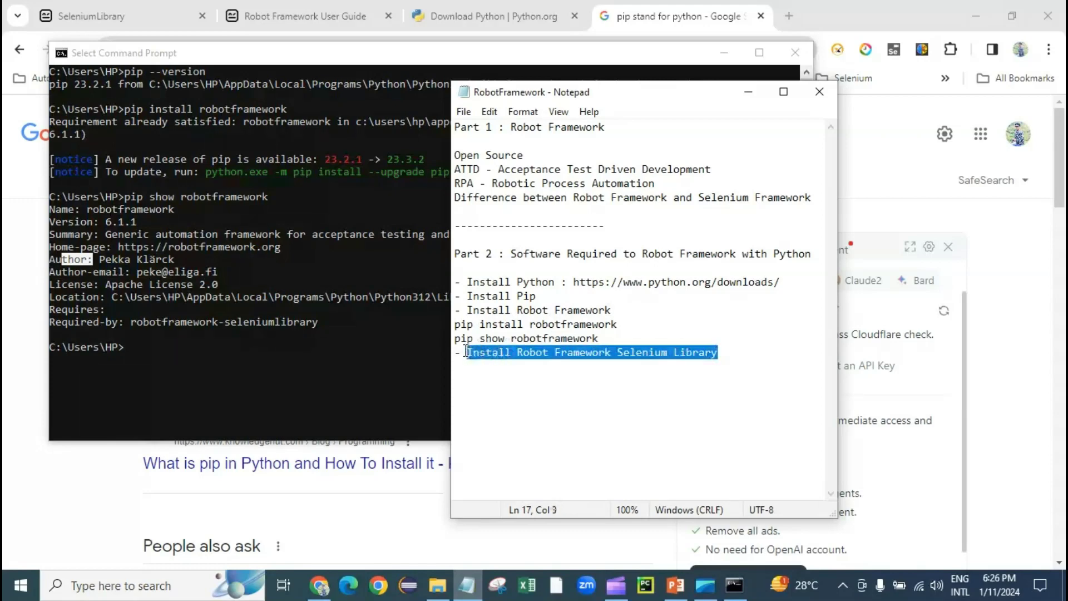
Step: In the Notepad notes, add "pip install robotframework-seleniumlibreary" below the "Install Robot Framework Selenium Library" item
{"action": "left_click", "coordinate": [730, 352]}
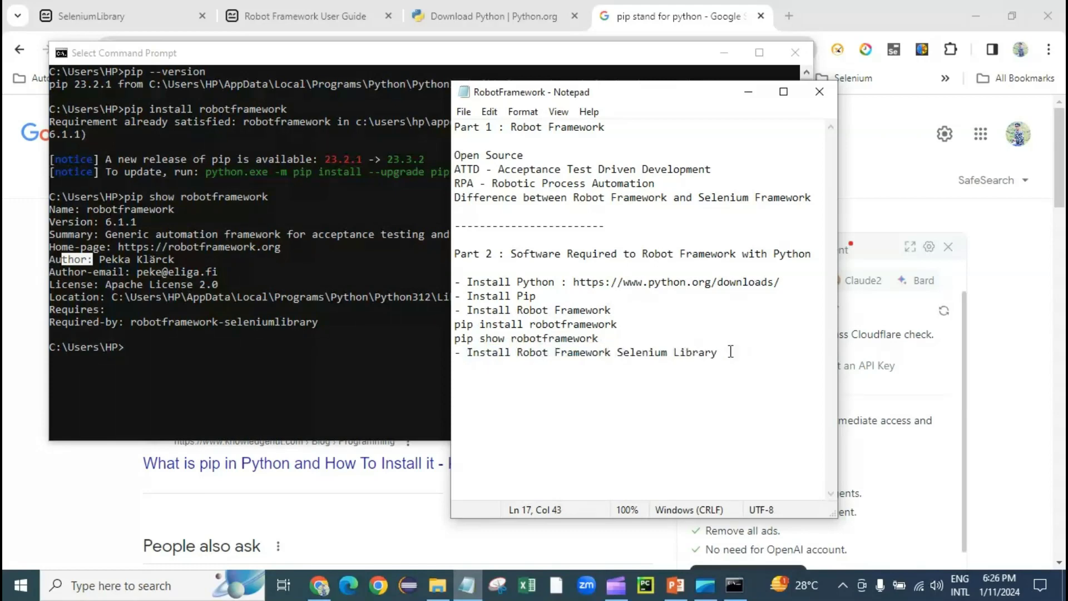
{"action": "key", "text": "Return"}
{"action": "type", "text": "pip install "}
{"action": "type", "text": "robotframe"}
{"action": "type", "text": "work-"}
{"action": "type", "text": "sel"}
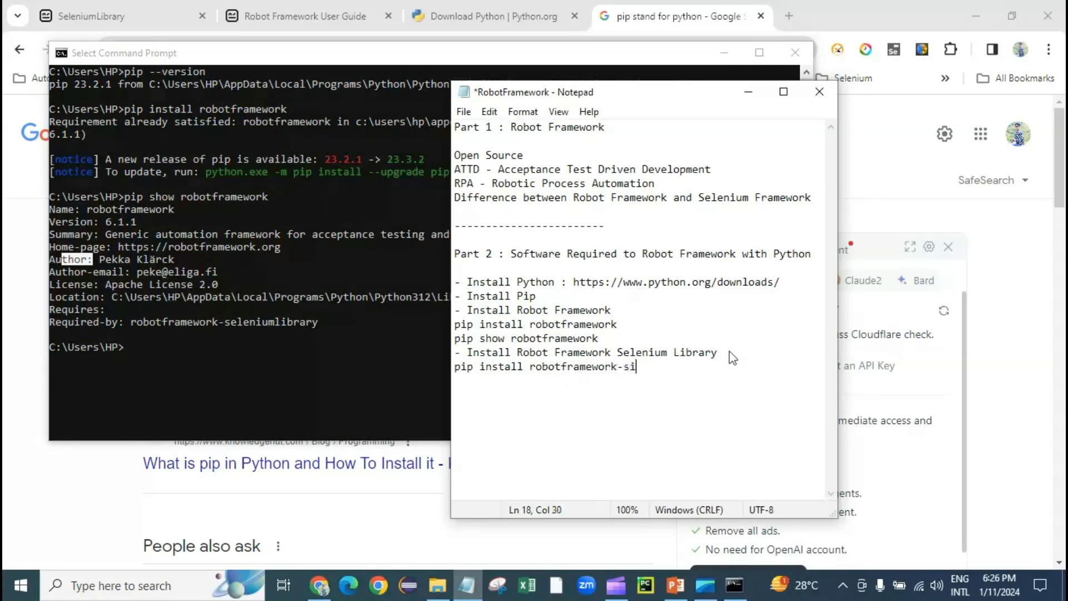
{"action": "key", "text": "BackSpace"}
{"action": "key", "text": "BackSpace"}
{"action": "type", "text": "eleniumlibreary"}
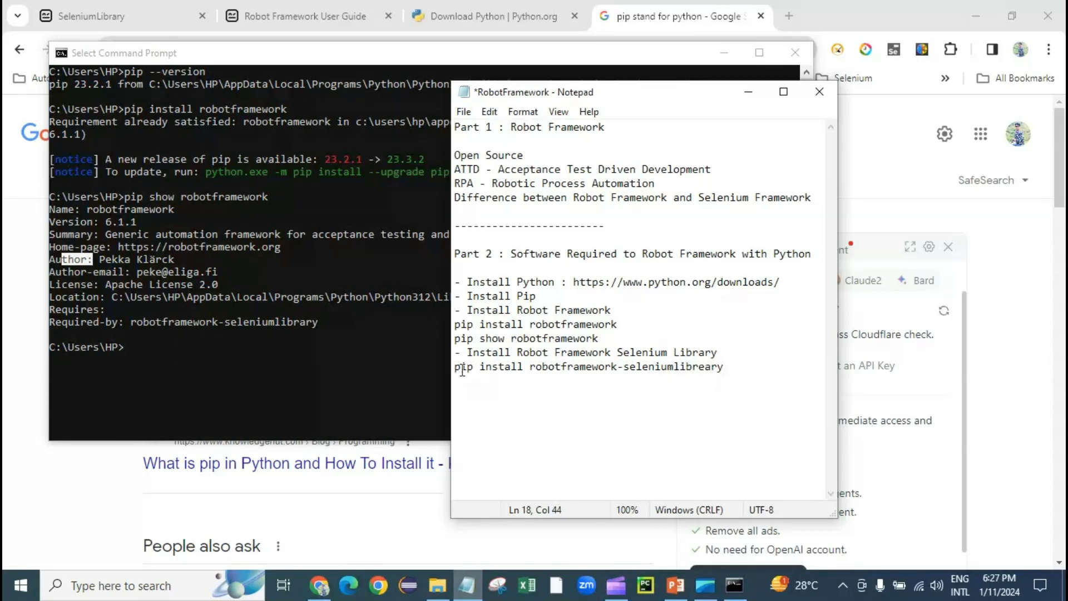
Step: Run "pip install robotframework-seleniumlibrary" in Command Prompt
{"action": "left_click", "coordinate": [256, 356]}
{"action": "left_click", "coordinate": [146, 349]}
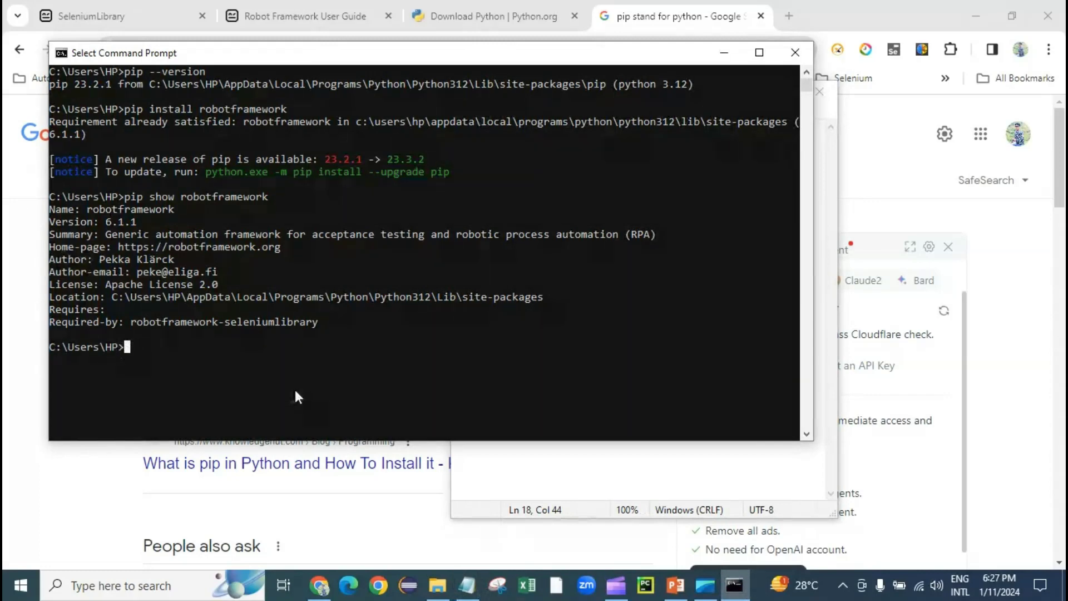
{"action": "key", "text": "Escape"}
{"action": "type", "text": "pip "}
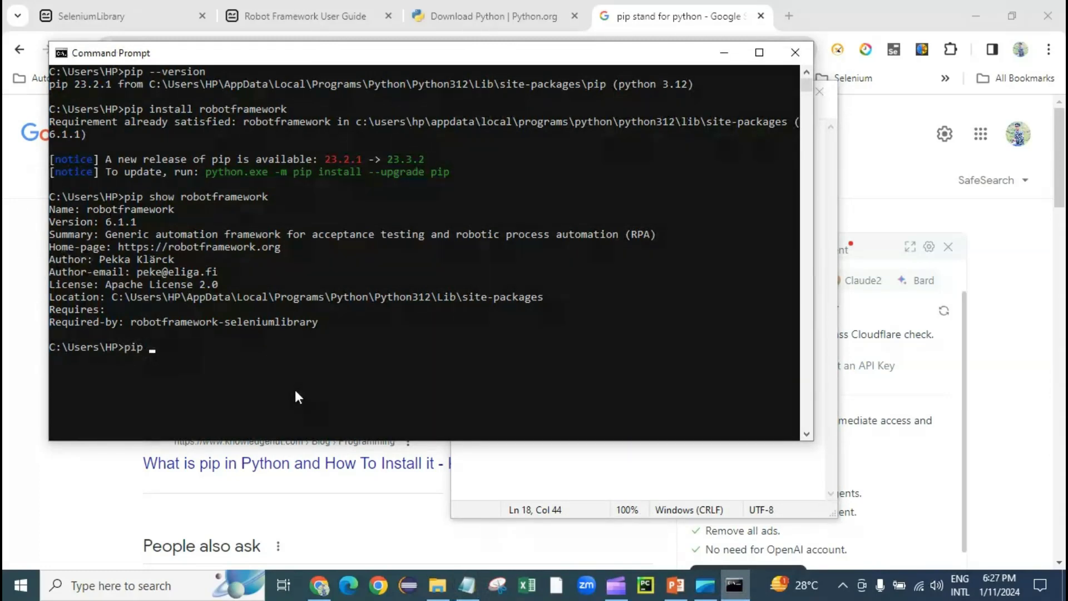
{"action": "type", "text": "robot"}
{"action": "key", "text": "BackSpace"}
{"action": "key", "text": "BackSpace"}
{"action": "key", "text": "BackSpace"}
{"action": "key", "text": "BackSpace"}
{"action": "key", "text": "BackSpace"}
{"action": "type", "text": "install robotframework-seleniumlibrary"}
{"action": "key", "text": "Return"}
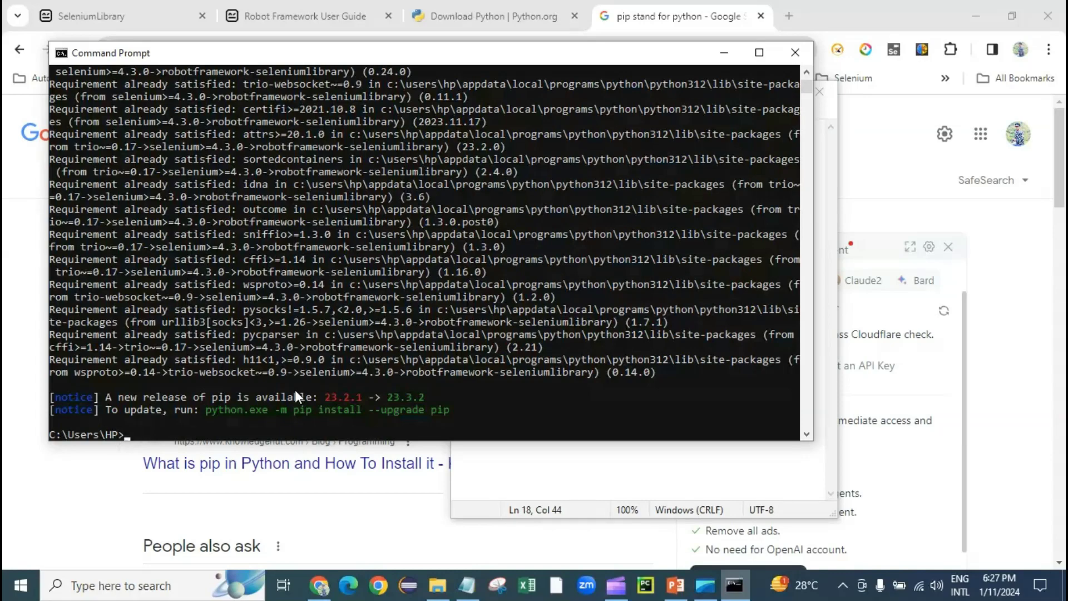
Step: Run "pip list" to list all installed Python packages
{"action": "type", "text": "pip i"}
{"action": "type", "text": "ist"}
{"action": "key", "text": "Return"}
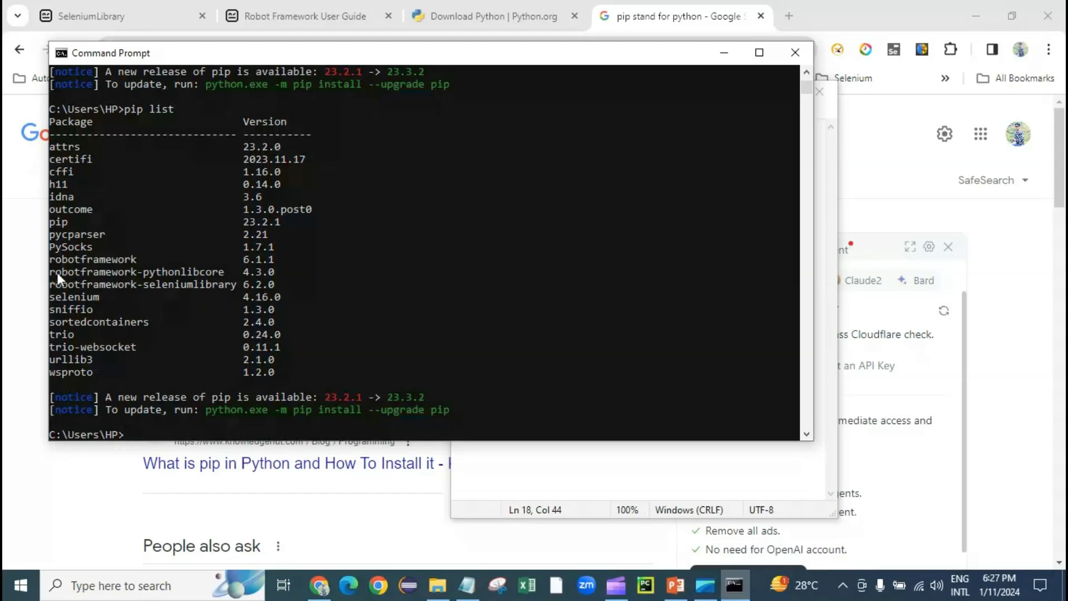
Step: Highlight the robotframework, robotframework-pythonlibcore, robotframework-seleniumlibrary and selenium entries in the package list to check their versions
{"action": "left_click_drag", "start_coordinate": [52, 262], "coordinate": [135, 261]}
{"action": "left_click_drag", "start_coordinate": [224, 272], "coordinate": [90, 271]}
{"action": "left_click_drag", "start_coordinate": [285, 282], "coordinate": [131, 282]}
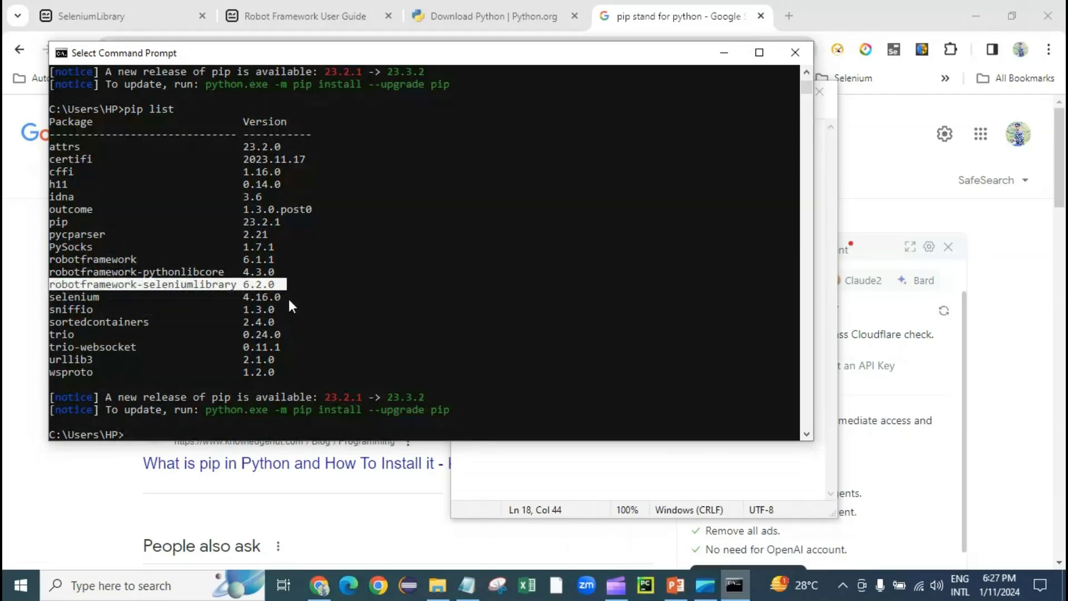
{"action": "left_click_drag", "start_coordinate": [289, 297], "coordinate": [122, 299]}
{"action": "left_click", "coordinate": [115, 288]}
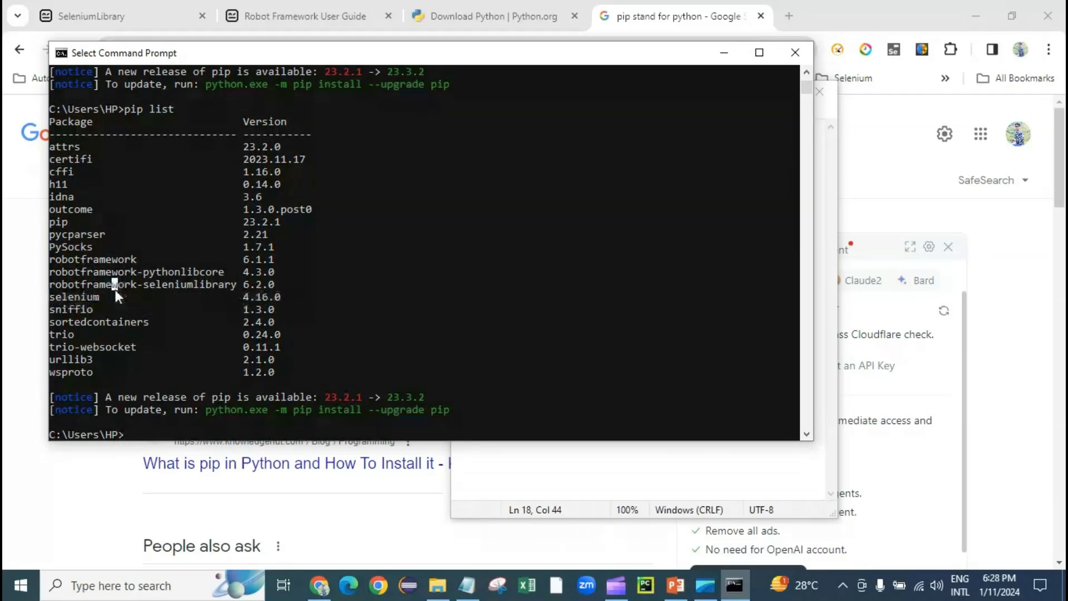
{"action": "left_click_drag", "start_coordinate": [236, 283], "coordinate": [81, 283]}
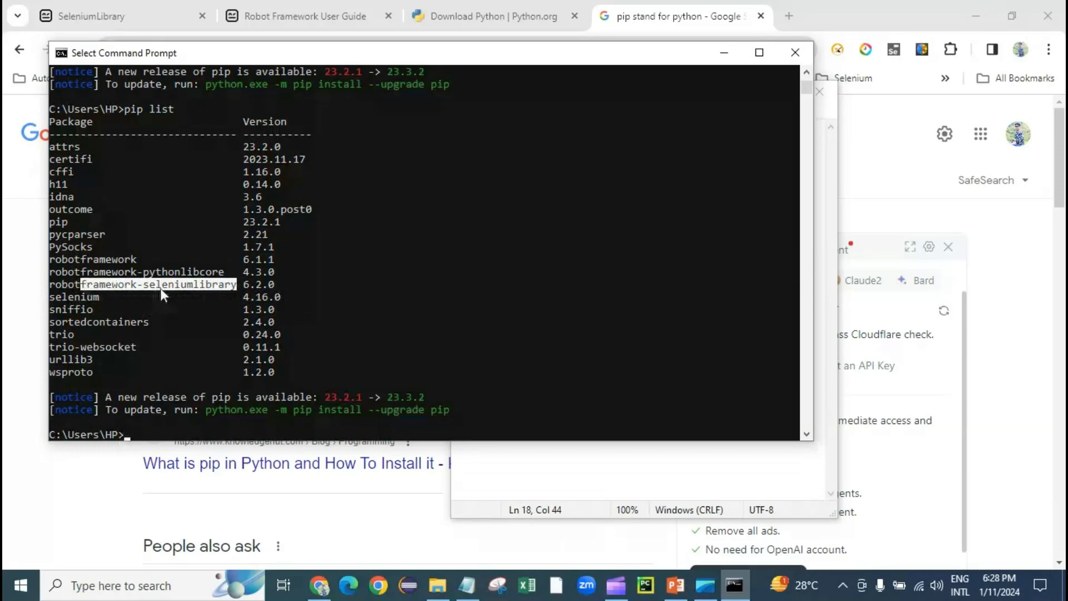
{"action": "left_click_drag", "start_coordinate": [282, 294], "coordinate": [41, 288]}
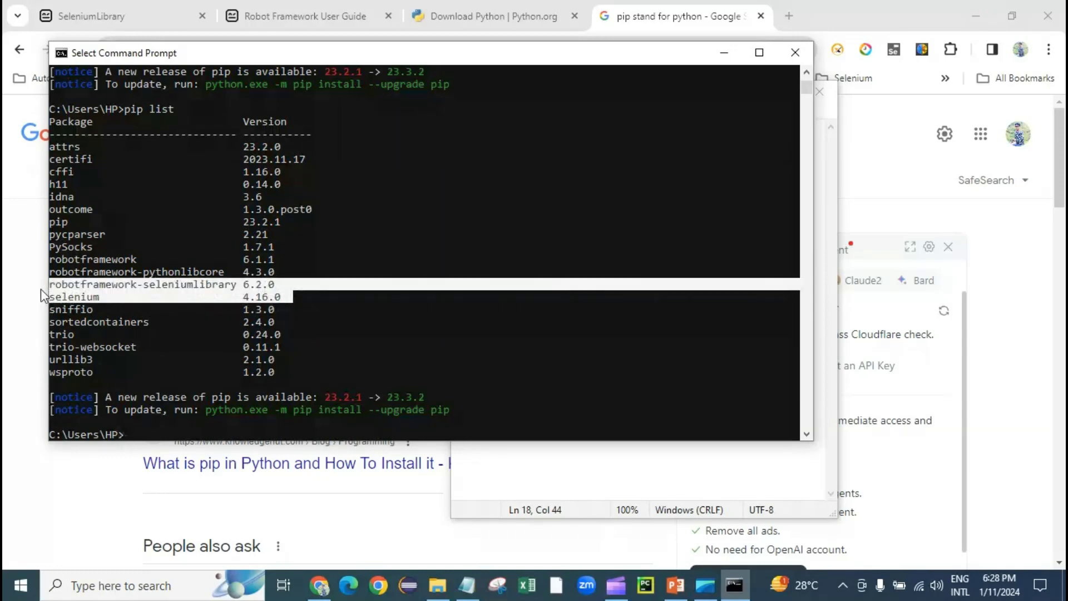
{"action": "left_click", "coordinate": [253, 285]}
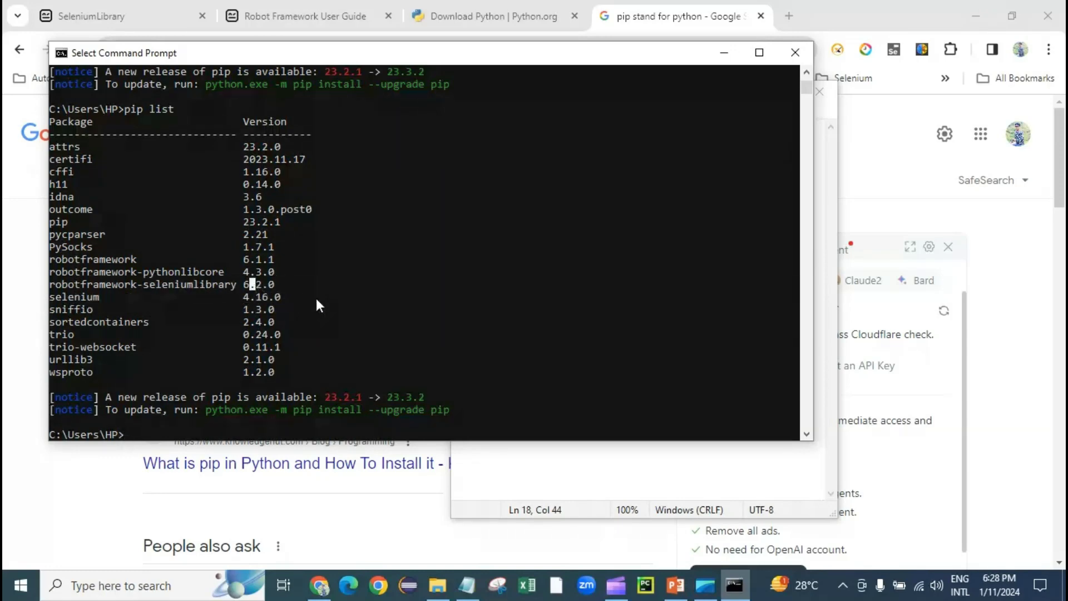
{"action": "left_click_drag", "start_coordinate": [299, 297], "coordinate": [46, 288]}
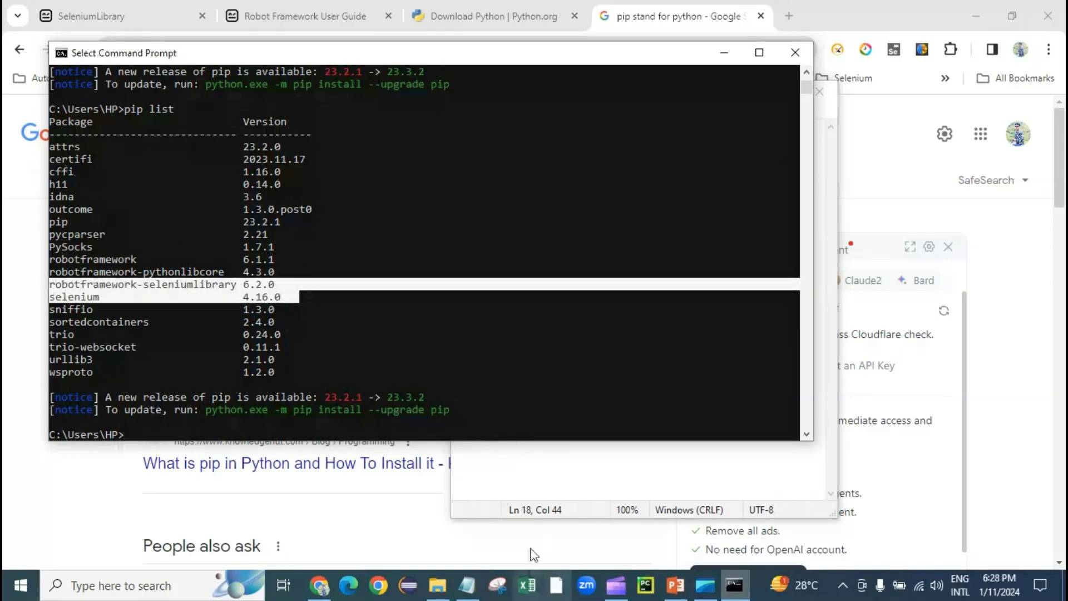
Step: In the Notepad notes, add "- To see list of all software install" with "pip list" below it, and save the file
{"action": "left_click", "coordinate": [510, 453]}
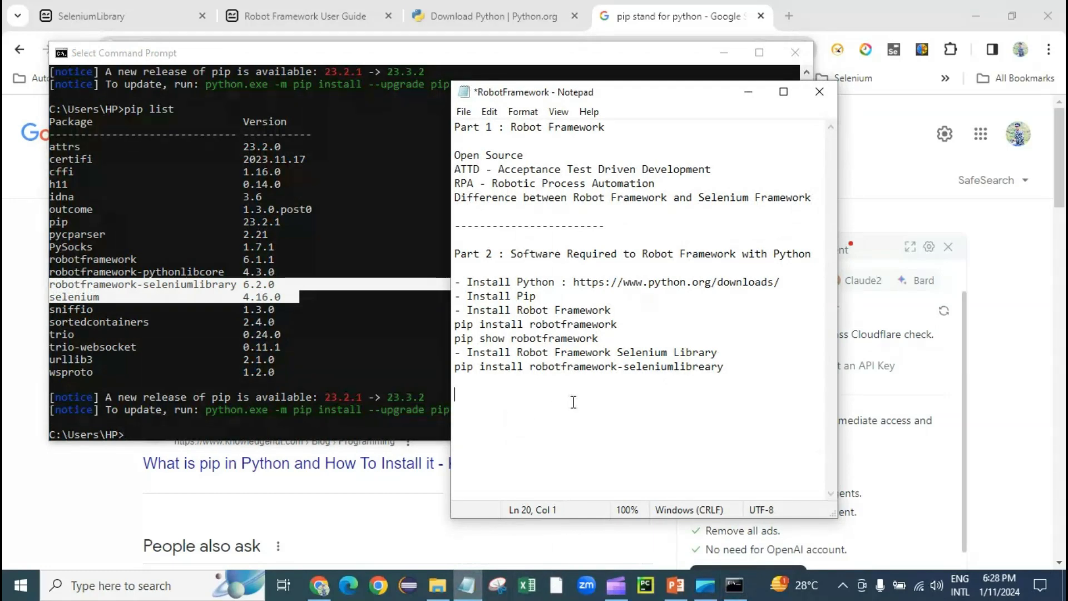
{"action": "left_click", "coordinate": [552, 381]}
{"action": "key", "text": "Return"}
{"action": "type", "text": "- To see l"}
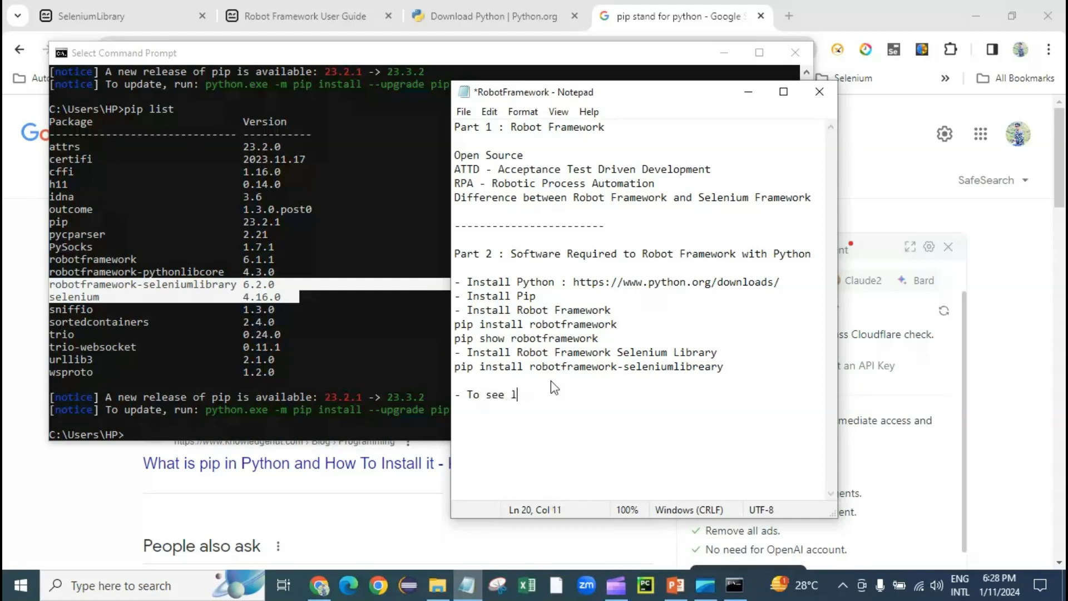
{"action": "type", "text": "ist of all software instal"}
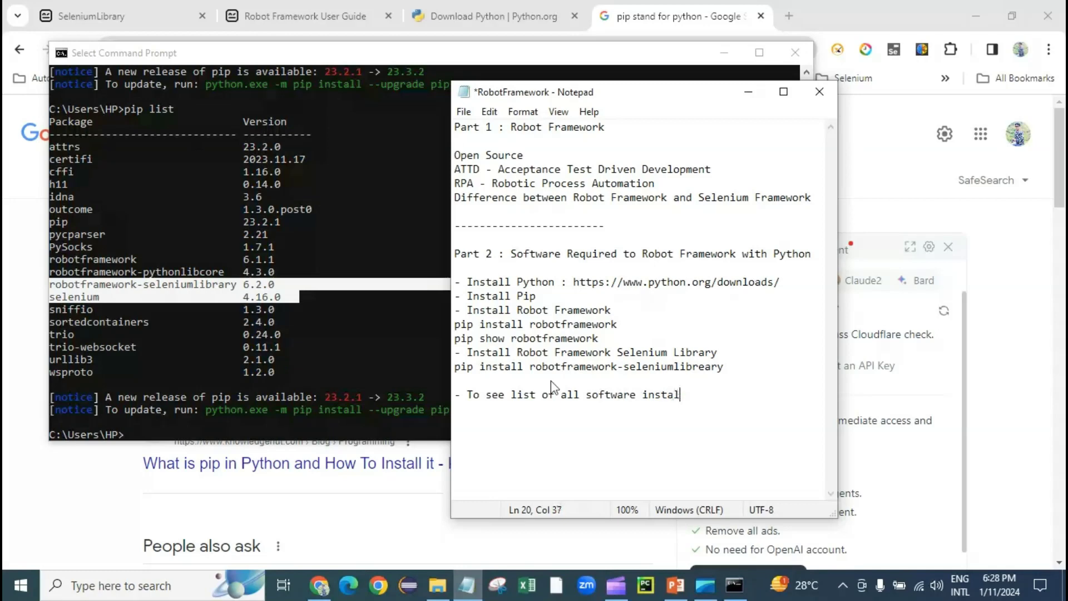
{"action": "key", "text": "Return"}
{"action": "key", "text": "BackSpace"}
{"action": "type", "text": "ll"}
{"action": "key", "text": "Return"}
{"action": "type", "text": "pip list"}
{"action": "key", "text": "ctrl+s"}
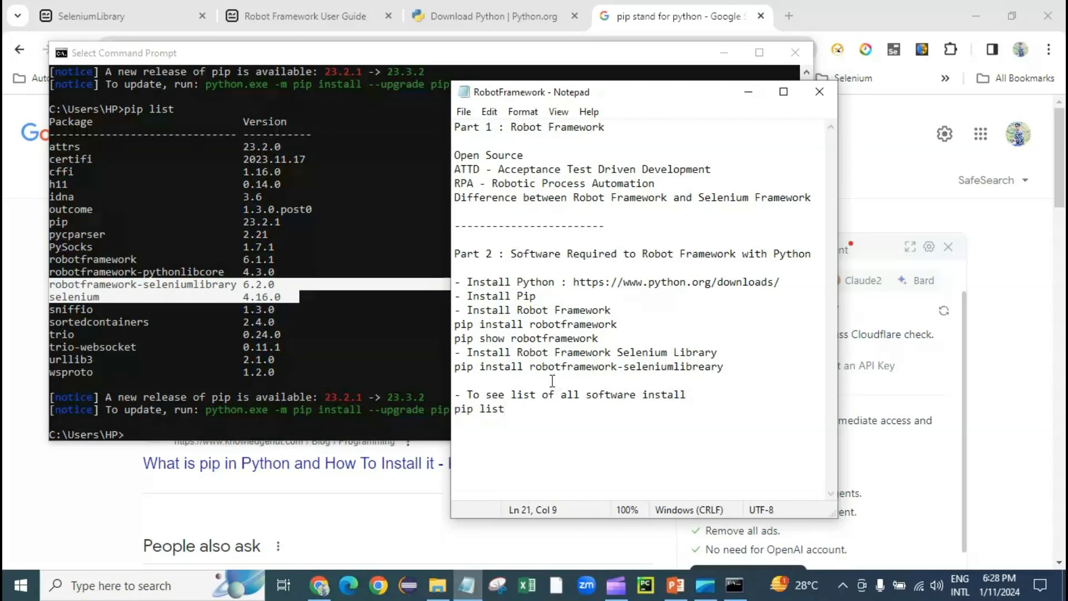
Step: Highlight the Part 2 notes from the heading down to "pip list" for review
{"action": "key", "text": "shift+Up"}
{"action": "key", "text": "shift+Up"}
{"action": "key", "text": "shift+Up"}
{"action": "key", "text": "shift+Up"}
{"action": "key", "text": "shift+Up"}
{"action": "key", "text": "shift+Up"}
{"action": "key", "text": "shift+Up"}
{"action": "key", "text": "shift+Up"}
{"action": "key", "text": "shift+Up"}
{"action": "key", "text": "shift+Up"}
{"action": "key", "text": "shift+Up"}
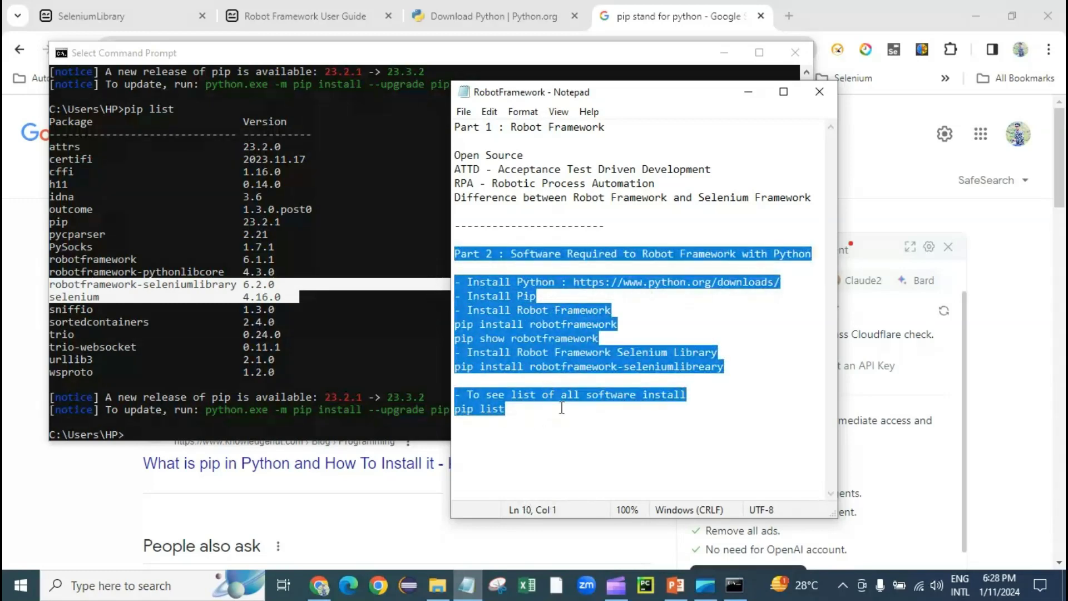
Step: Add the item "- Install Pycharm - IDE for Python" at the end of the notes, after a blank line
{"action": "left_click", "coordinate": [543, 410]}
{"action": "key", "text": "Return"}
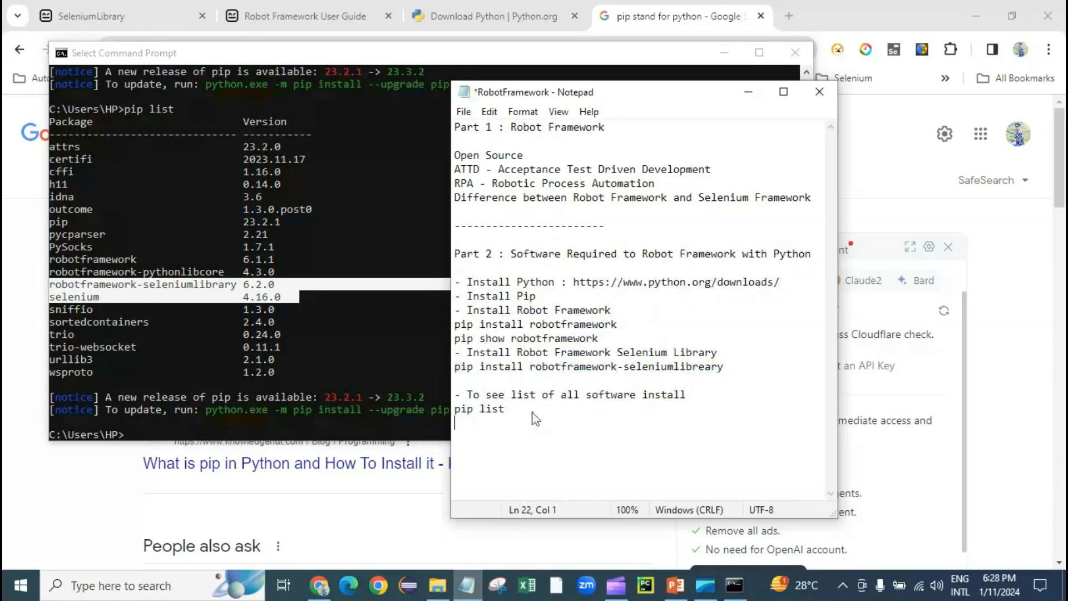
{"action": "type", "text": "- Install Pycharm - "}
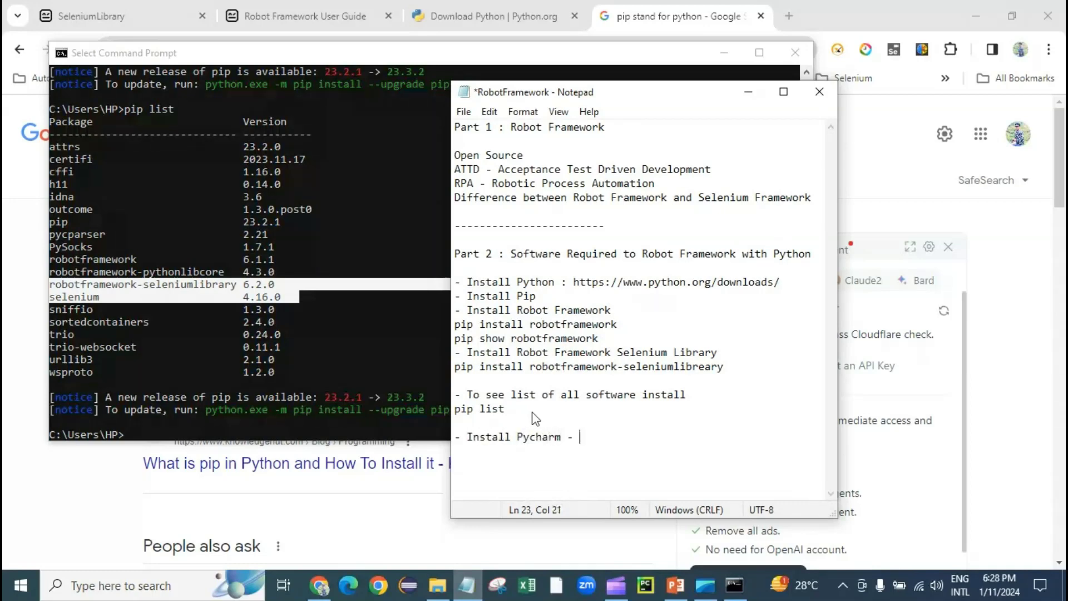
{"action": "type", "text": "IDE for Python"}
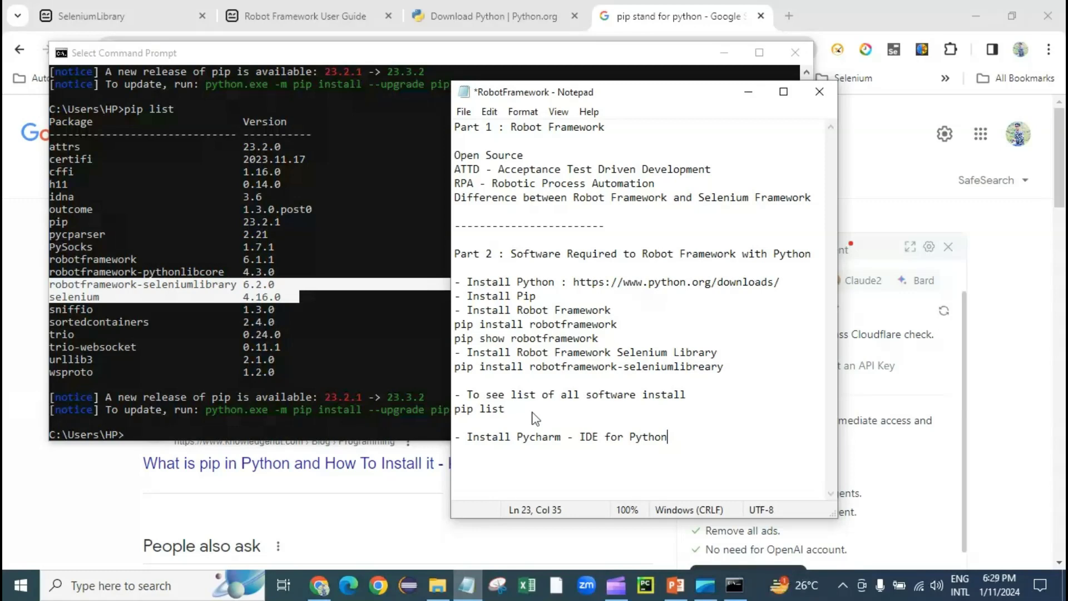
Step: In Chrome, search Google for "download pycharm for python" in the pip search tab and open the JetBrains PyCharm download page
{"action": "left_click", "coordinate": [445, 17]}
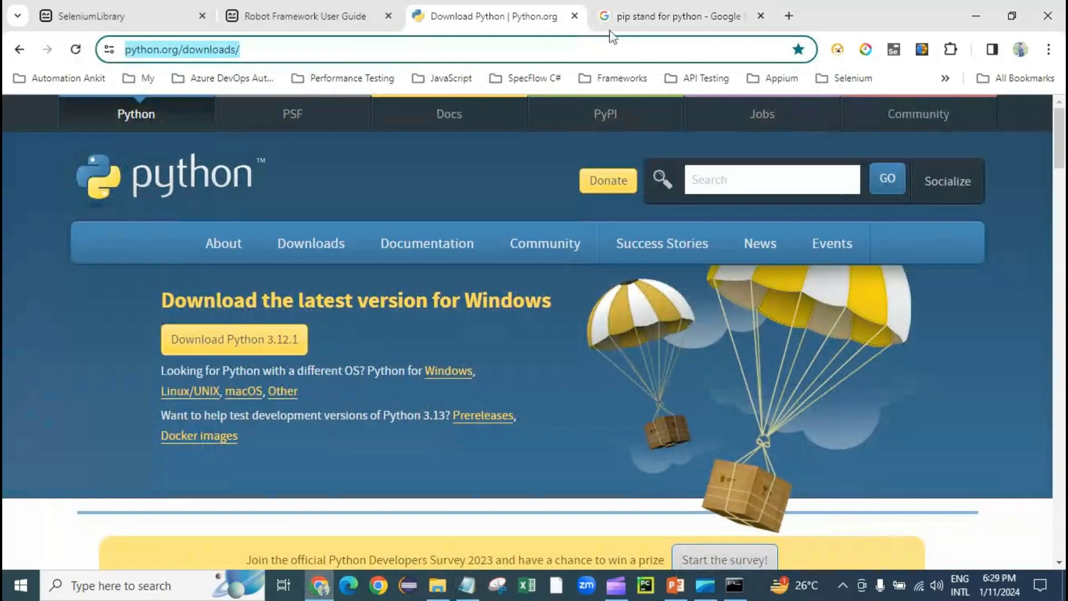
{"action": "left_click", "coordinate": [639, 16]}
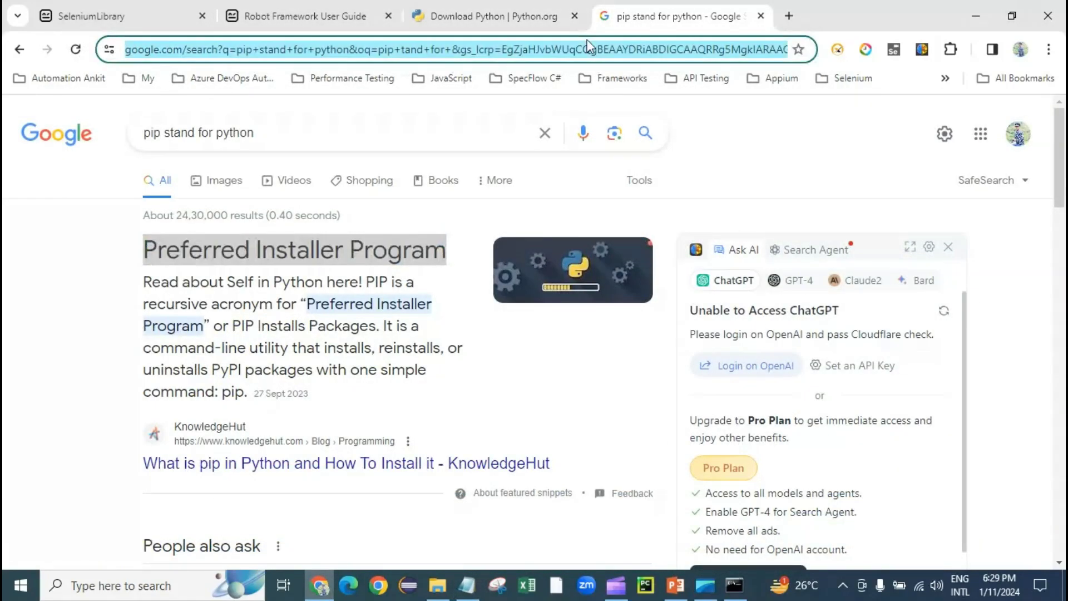
{"action": "type", "text": "download"}
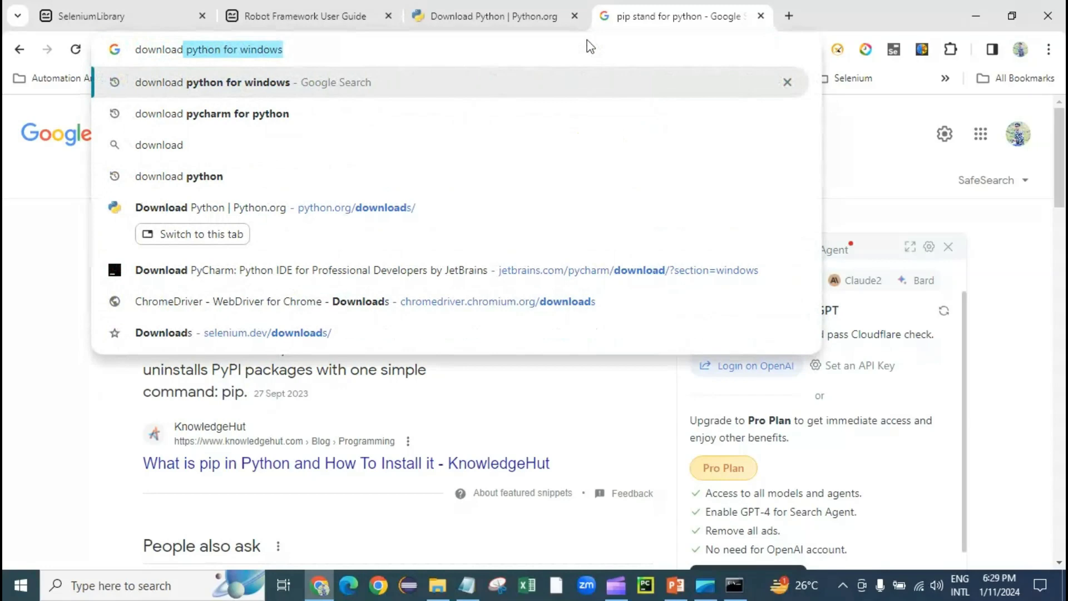
{"action": "type", "text": " pycha"}
{"action": "key", "text": "Return"}
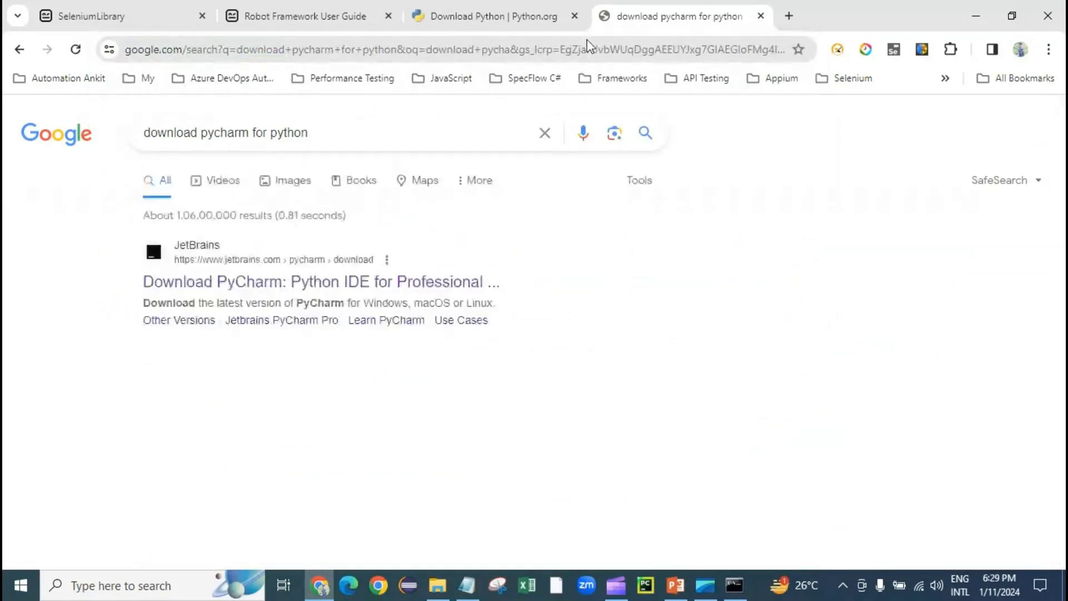
{"action": "left_click", "coordinate": [221, 285]}
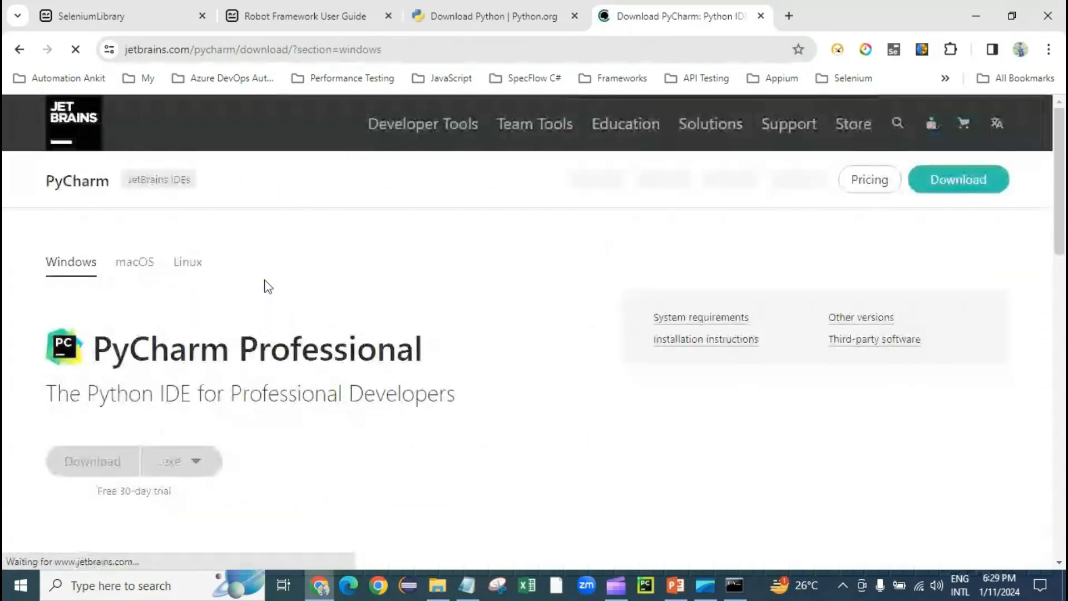
Step: Locate the PyCharm Community Edition download, and select the pycharm-community-2023.3.2 installer in File Explorer's Robot Framework folder
{"action": "scroll", "coordinate": [278, 281], "scroll_direction": "down", "scroll_amount": 3}
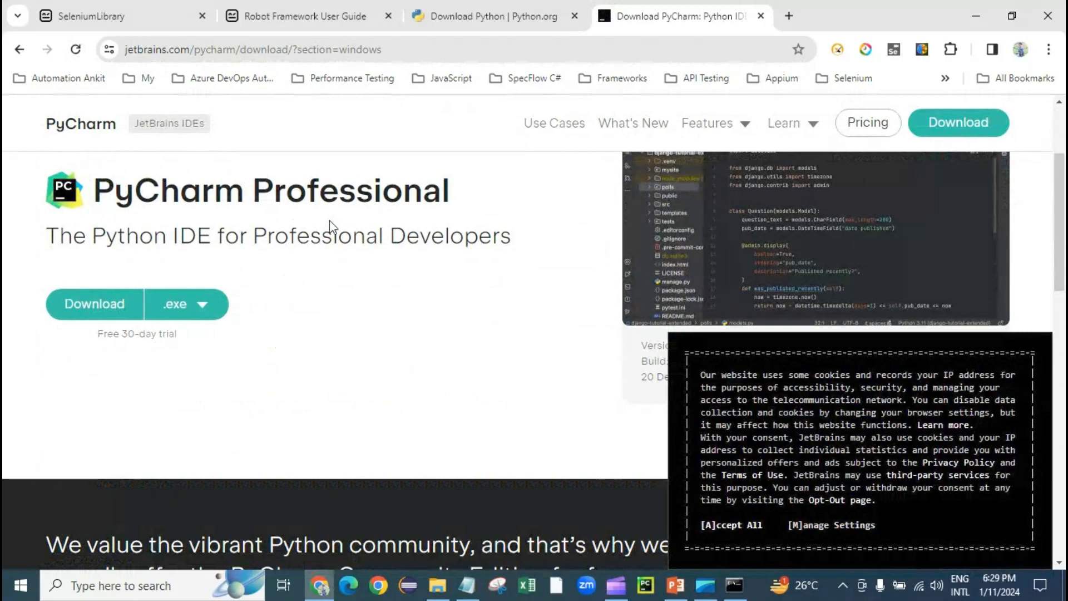
{"action": "scroll", "coordinate": [330, 220], "scroll_direction": "down", "scroll_amount": 8}
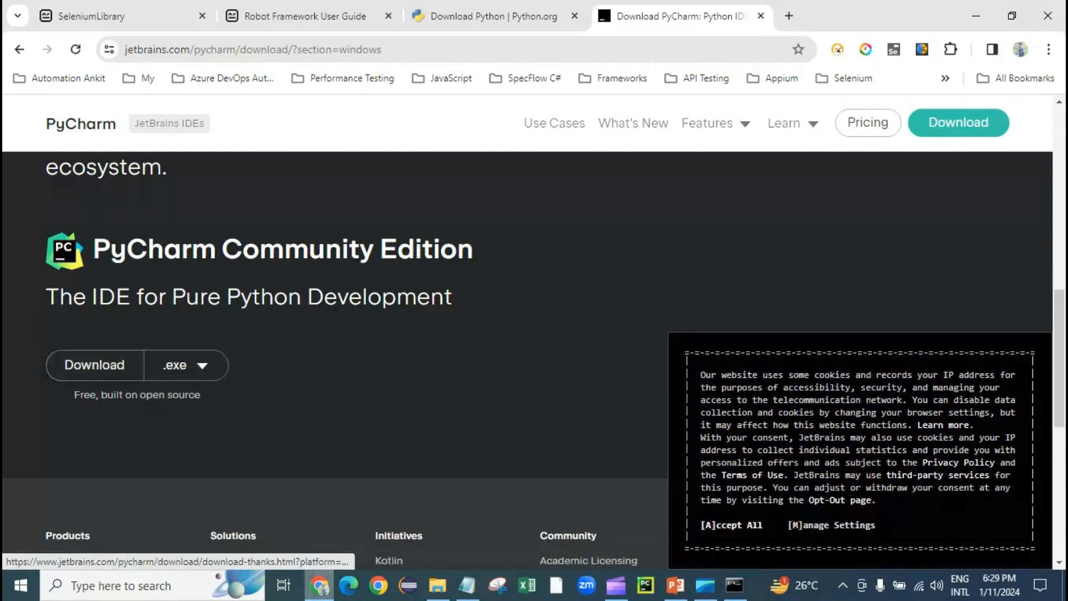
{"action": "left_click", "coordinate": [438, 585]}
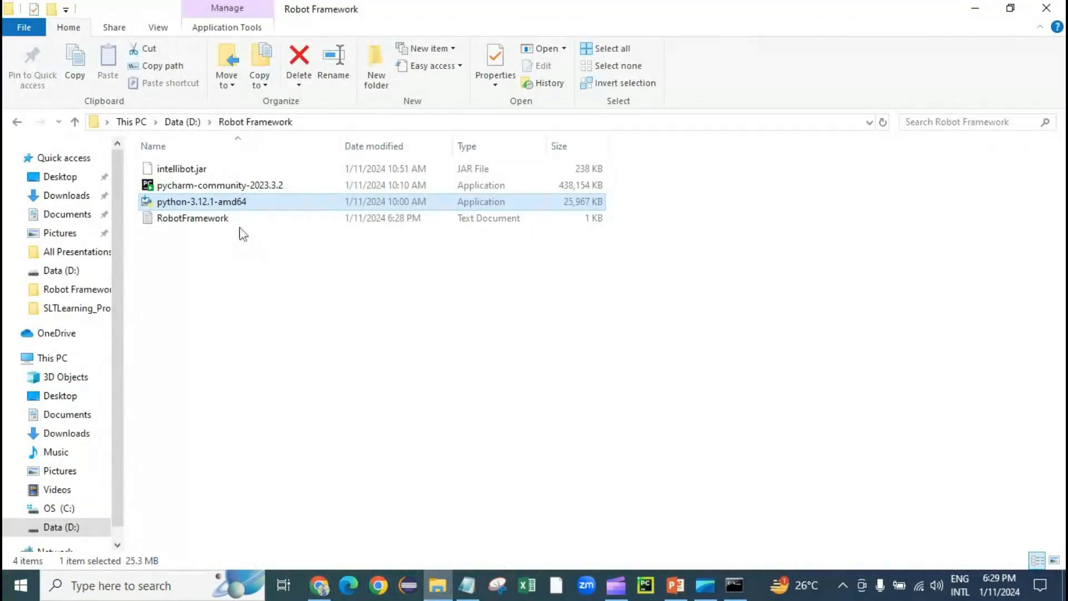
{"action": "left_click", "coordinate": [220, 188]}
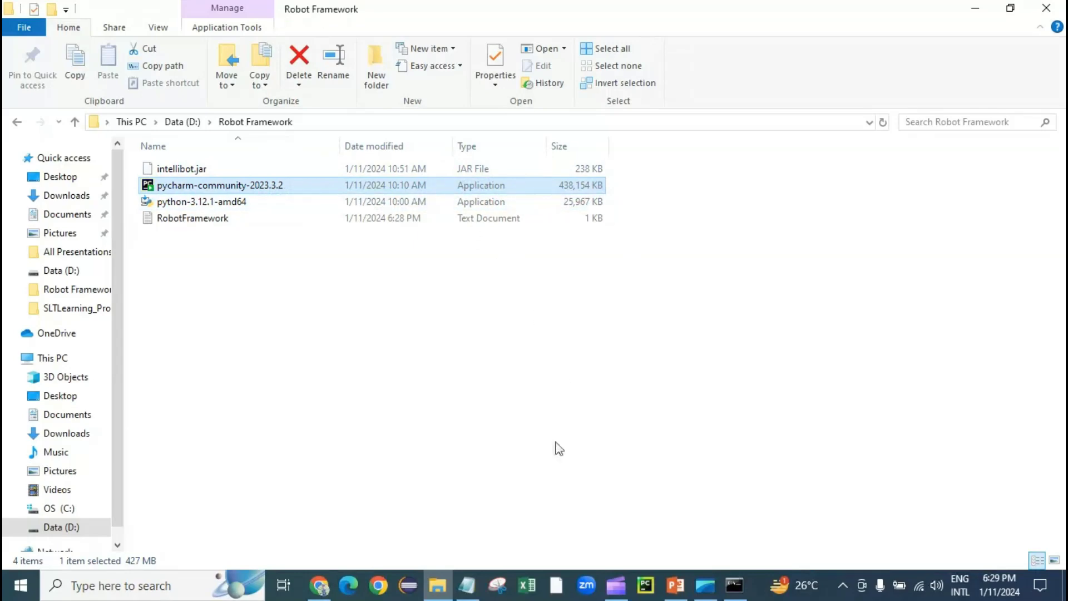
Step: Return to the Notepad notes and highlight the Part 1 section followed by the Part 2 section to recap them
{"action": "left_click", "coordinate": [468, 586]}
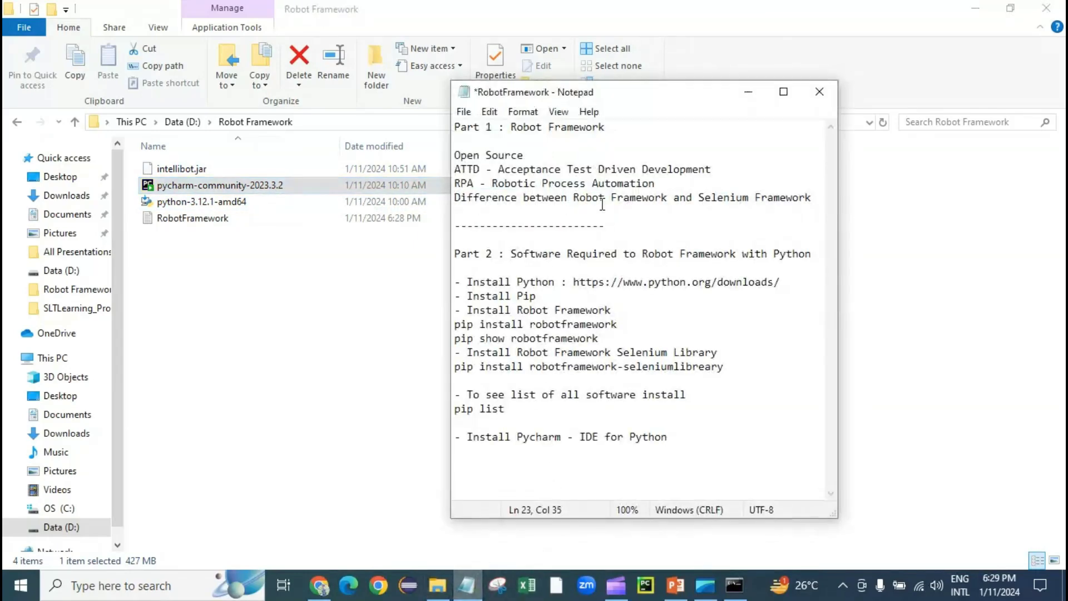
{"action": "left_click", "coordinate": [810, 198]}
{"action": "left_click_drag", "start_coordinate": [811, 197], "coordinate": [449, 121]}
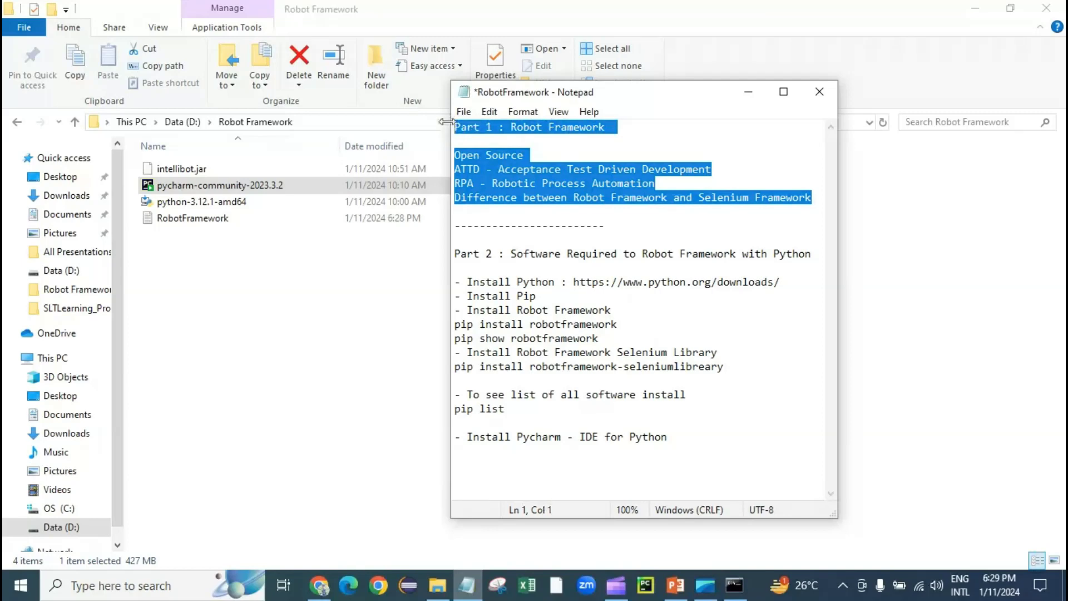
{"action": "left_click", "coordinate": [456, 253]}
{"action": "left_click_drag", "start_coordinate": [457, 251], "coordinate": [677, 439]}
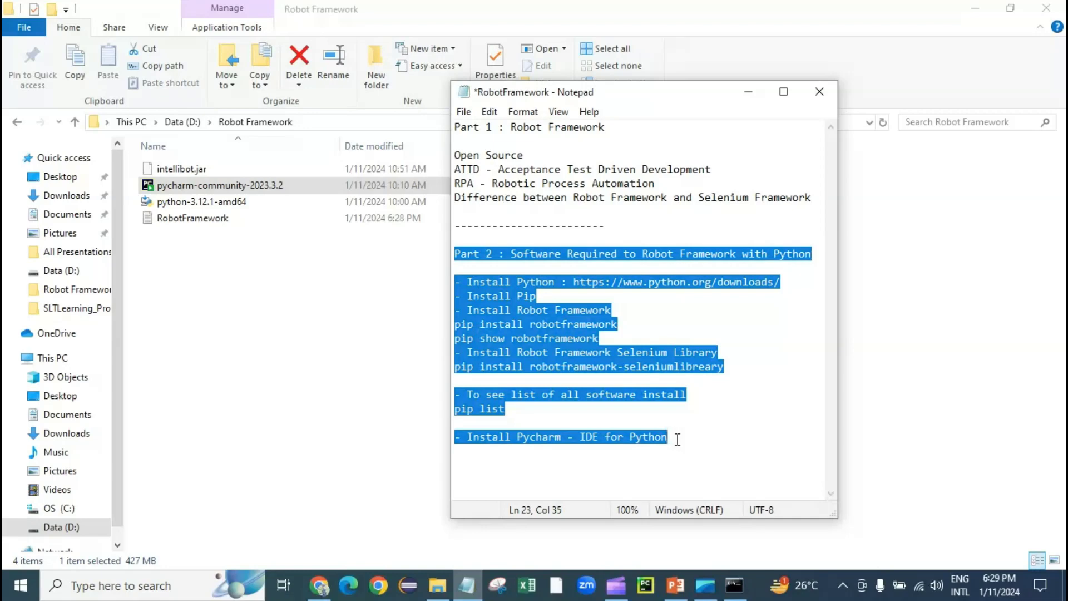
Step: Maximize the Notepad window, highlight the Part 2 software list to review it, and clear the selection
{"action": "left_click", "coordinate": [785, 91]}
{"action": "left_click", "coordinate": [362, 266]}
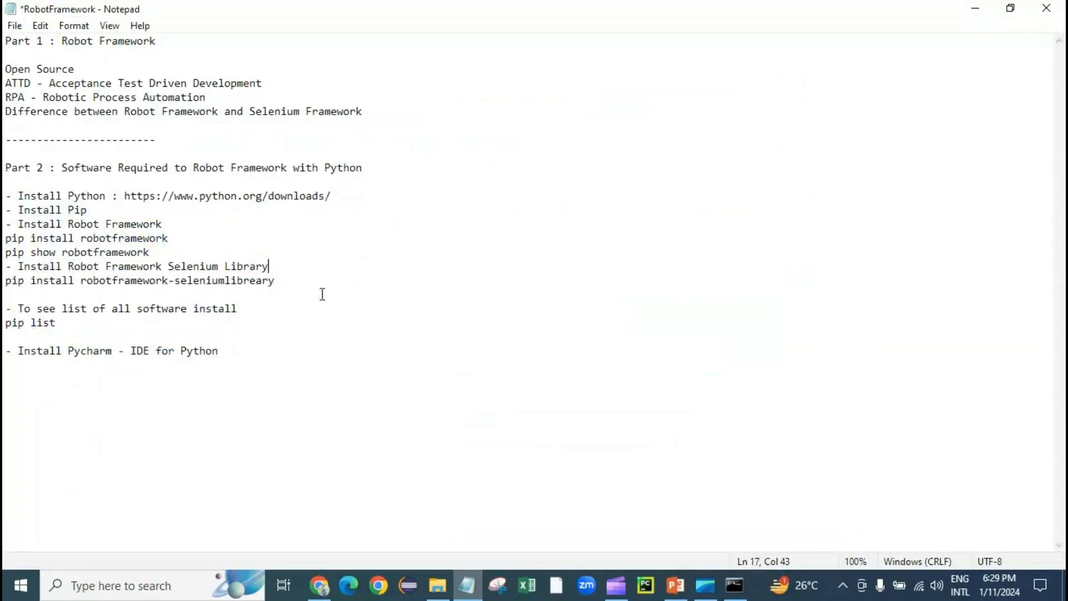
{"action": "left_click_drag", "start_coordinate": [245, 350], "coordinate": [7, 163]}
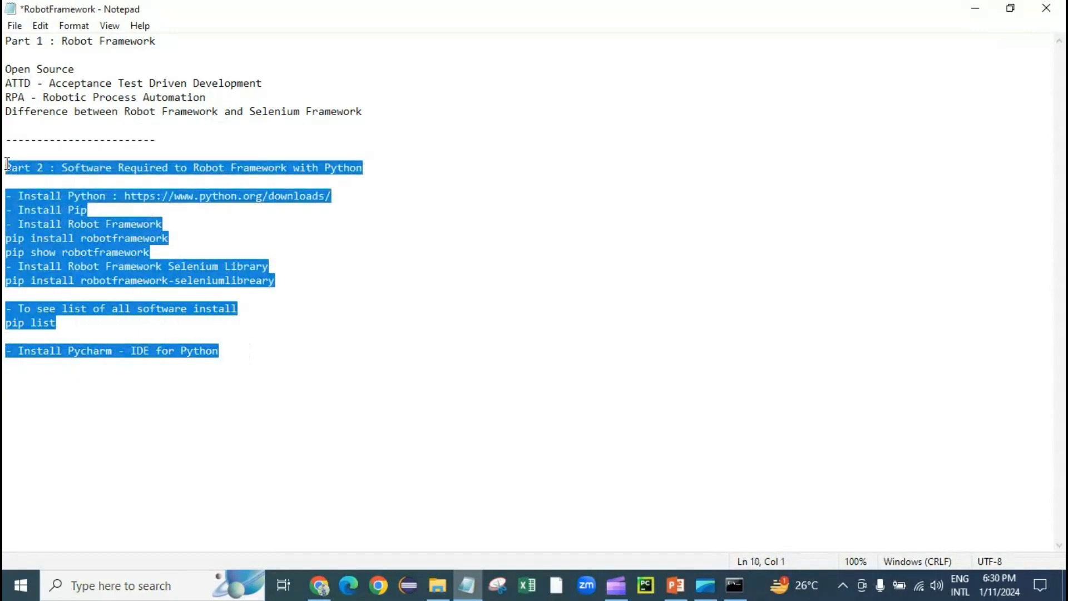
{"action": "left_click", "coordinate": [274, 354]}
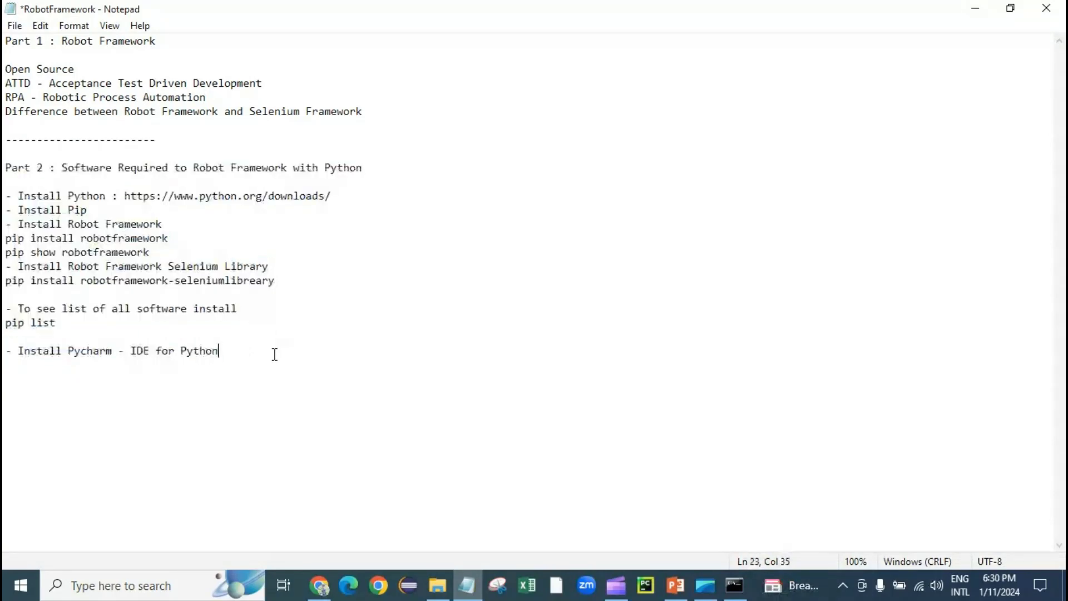
{"action": "left_click_drag", "start_coordinate": [236, 359], "coordinate": [5, 172]}
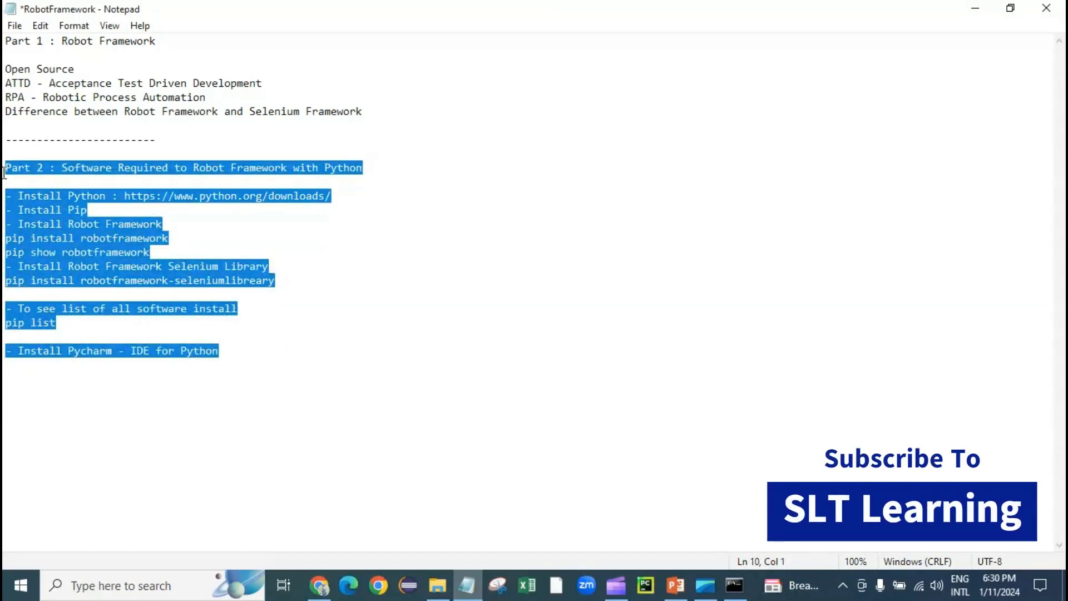
{"action": "left_click", "coordinate": [239, 354]}
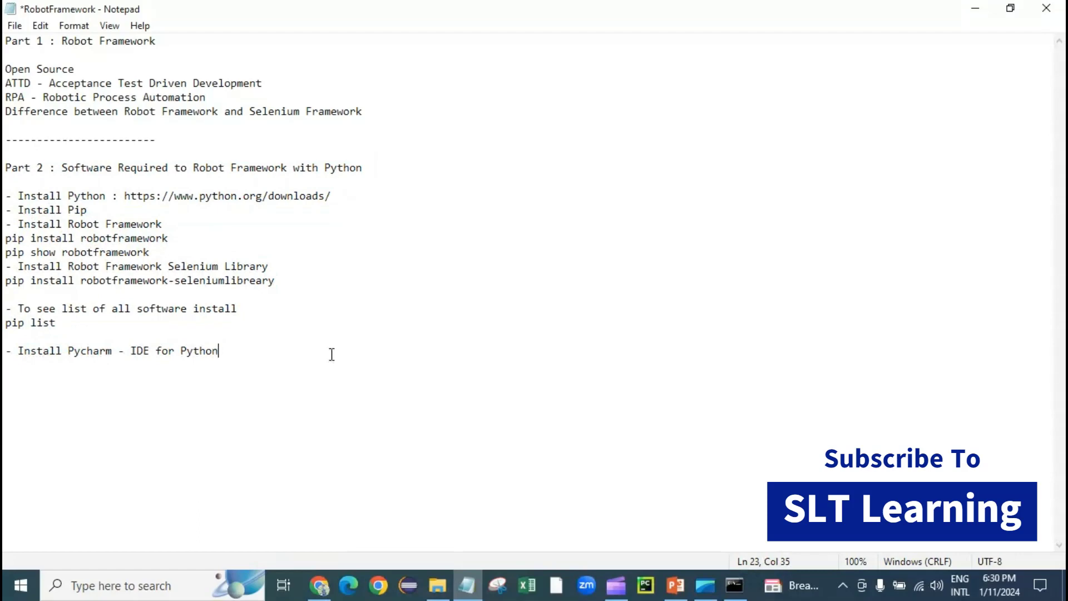